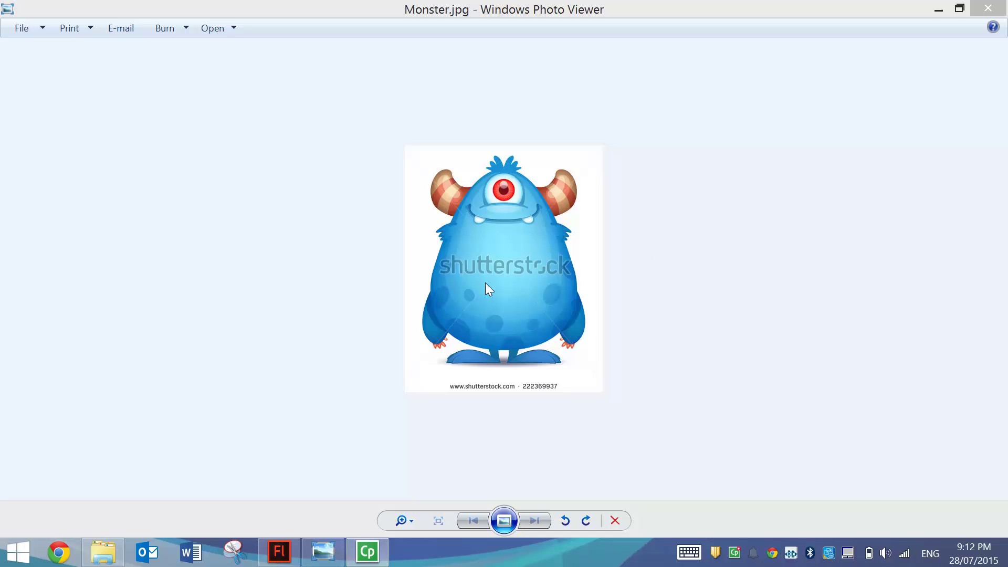
# Create an AIR for Android document with a 1080 × 1920 px stage and fit it in the window.
pyautogui.click(294, 550)
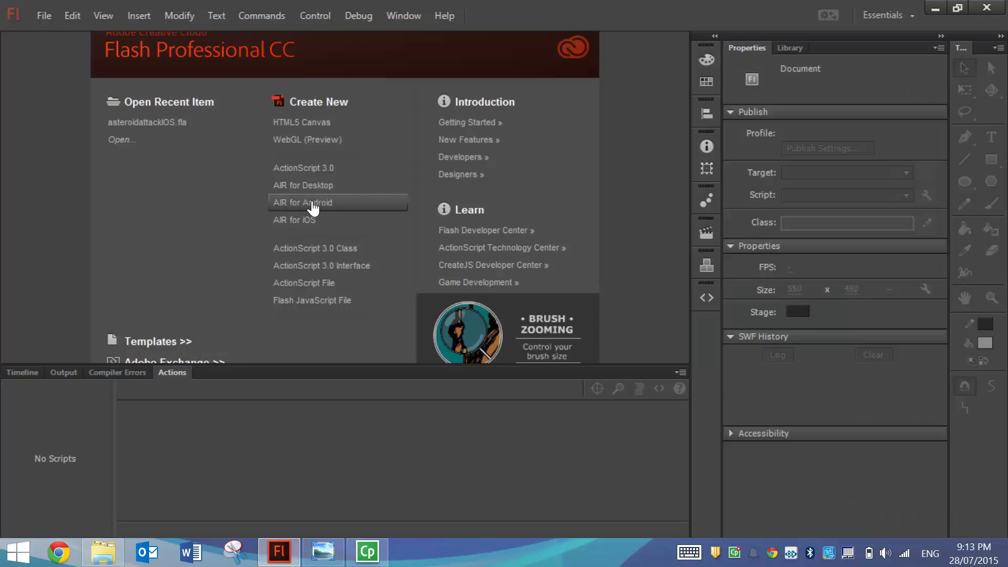
pyautogui.click(361, 205)
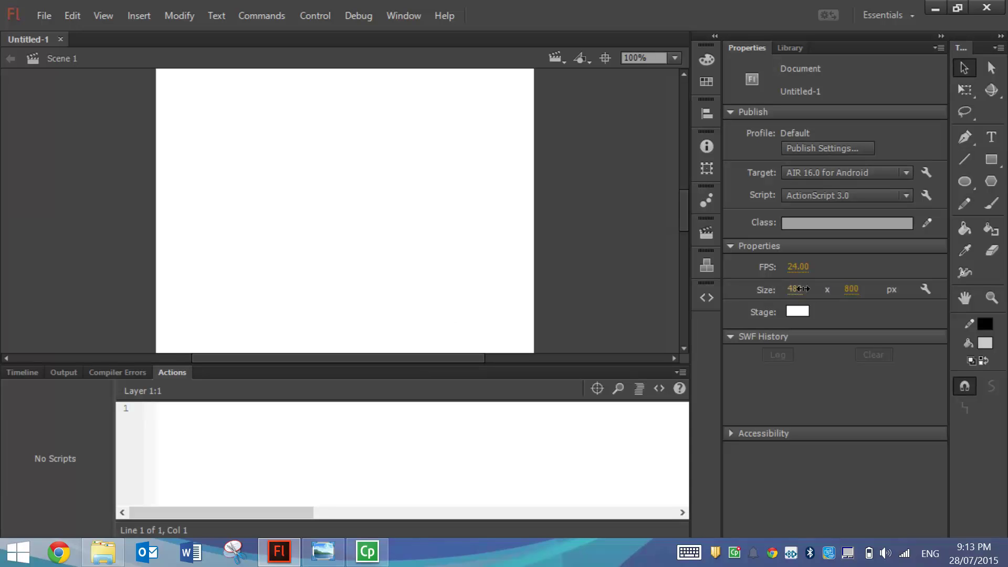
pyautogui.write('1080')
pyautogui.press('Tab')
pyautogui.write('1920')
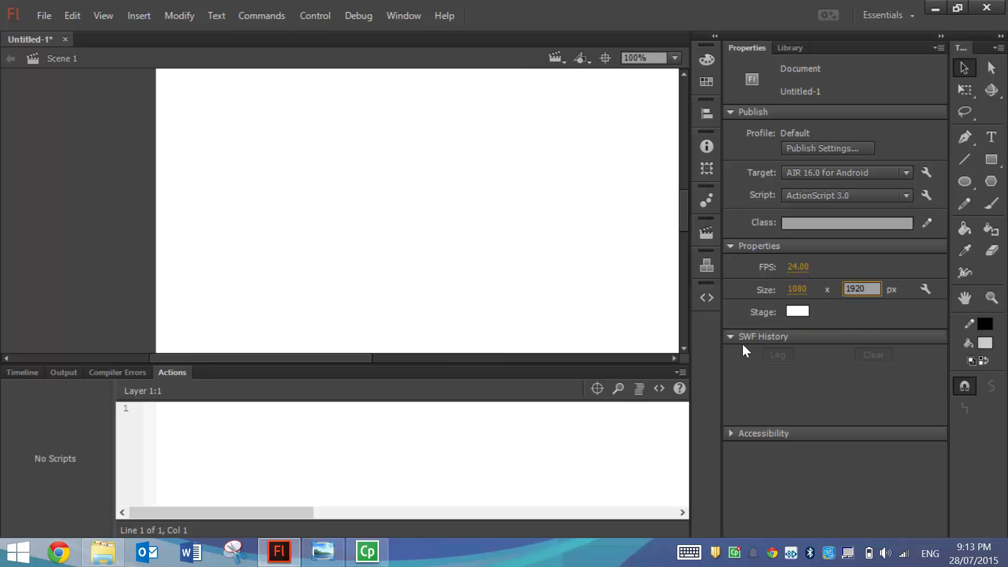
pyautogui.click(504, 211)
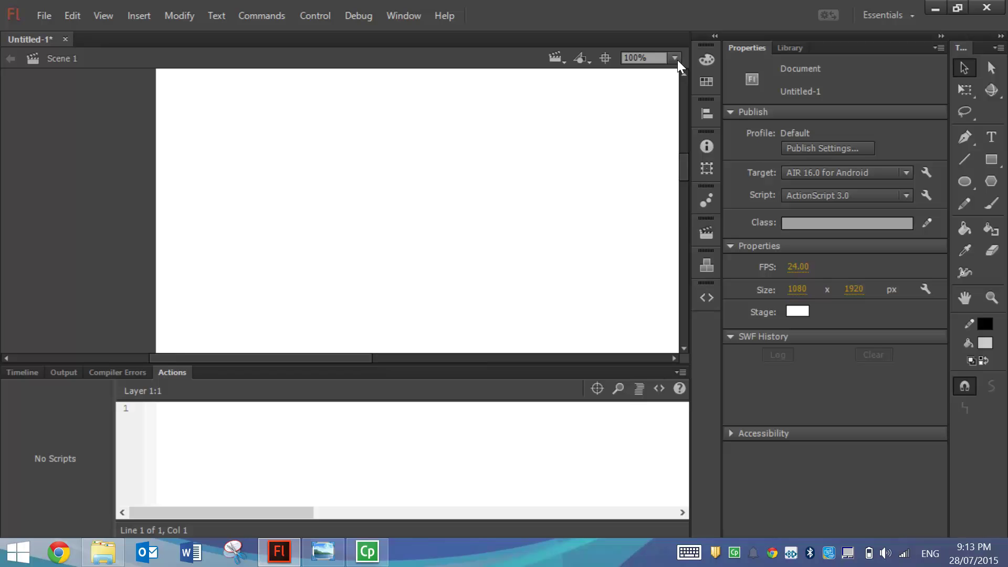
pyautogui.click(676, 59)
pyautogui.click(675, 77)
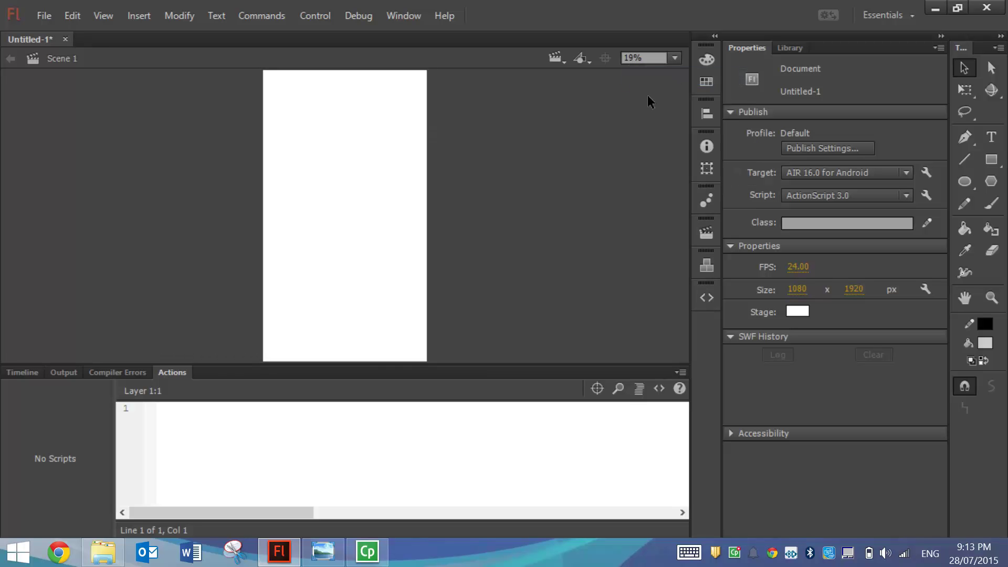
# Import Monster.jpg from Desktop > 11 ITS > Drag n Drop Monster App onto the stage.
pyautogui.click(42, 16)
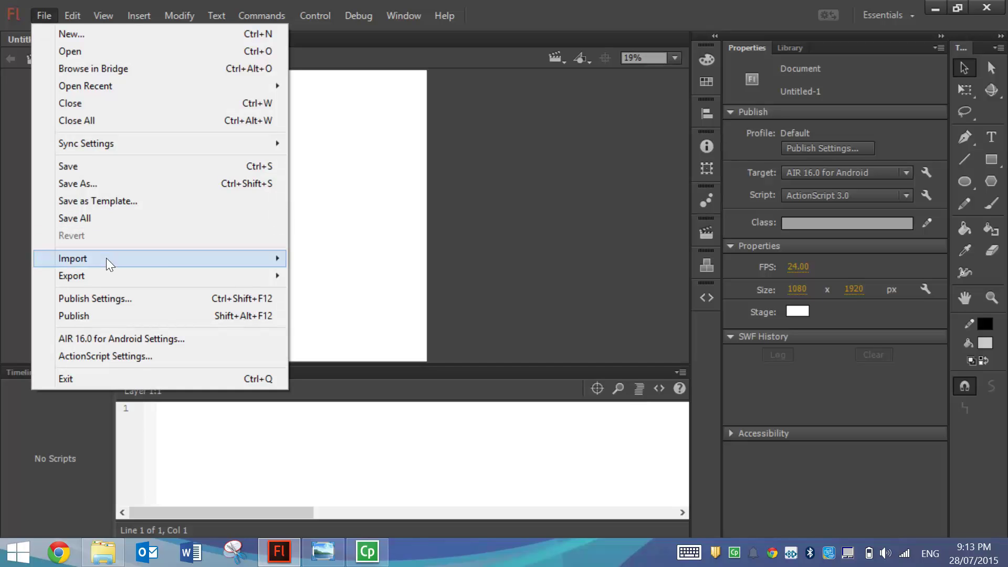
pyautogui.moveTo(106, 257)
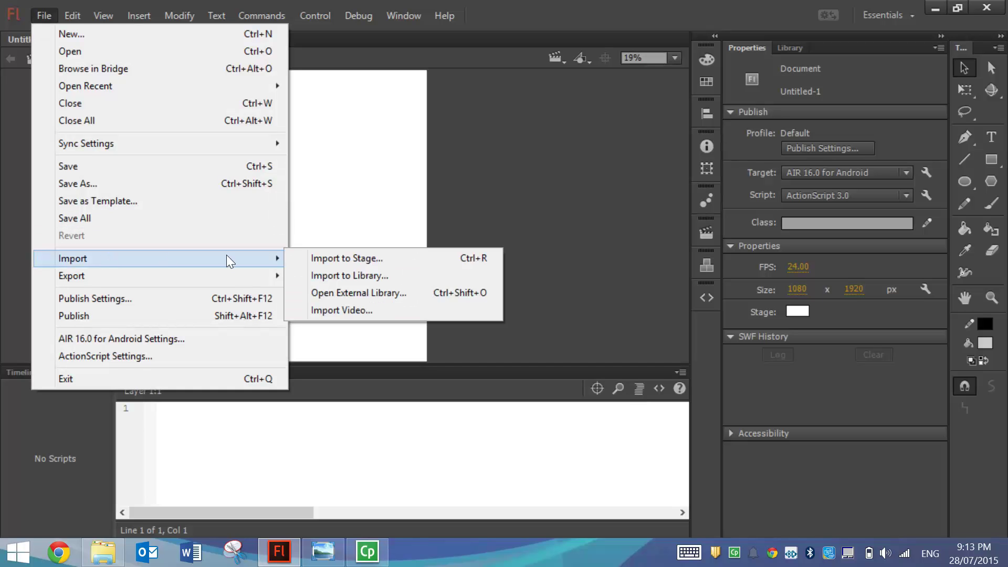
pyautogui.click(440, 257)
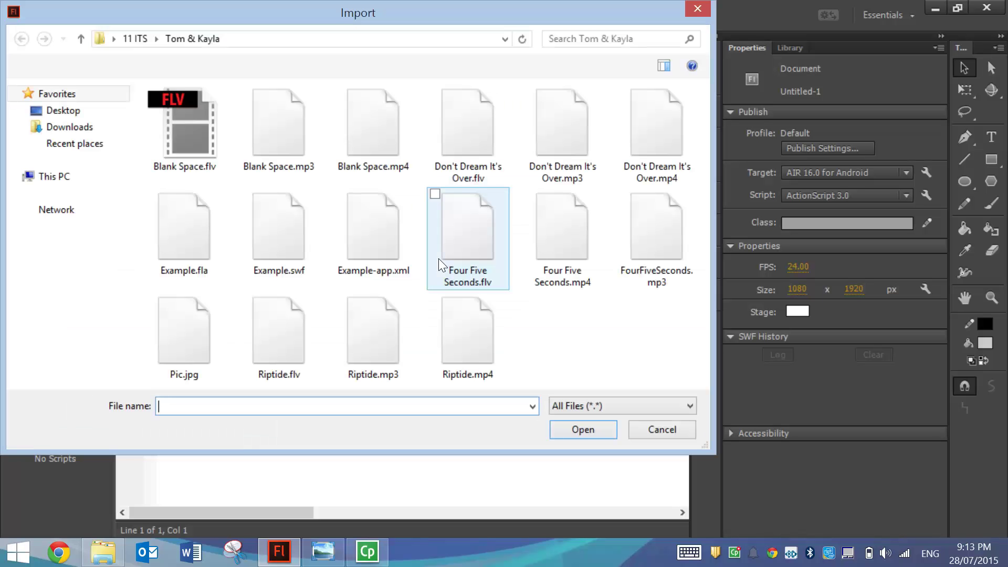
pyautogui.click(80, 114)
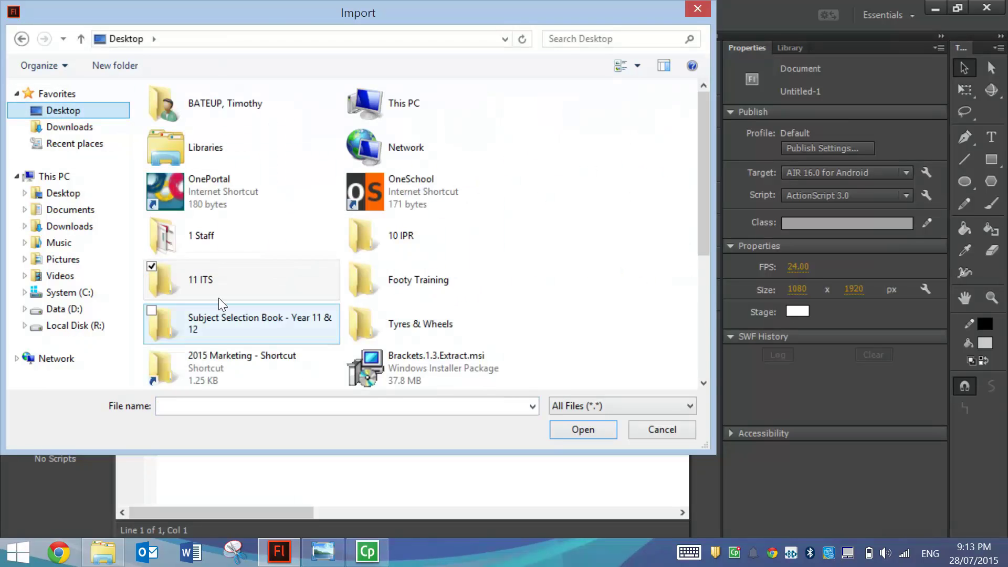
pyautogui.doubleClick(219, 281)
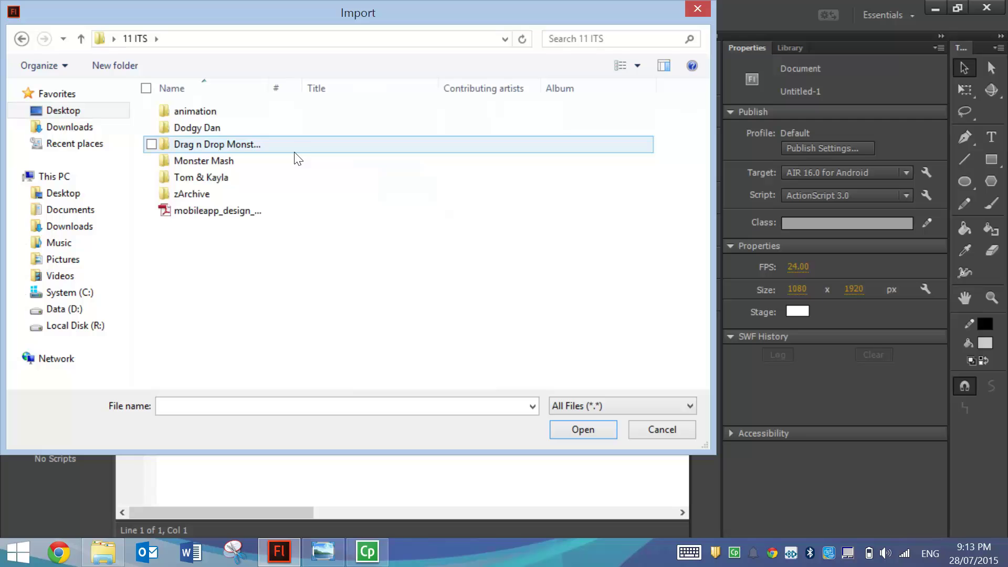
pyautogui.click(209, 147)
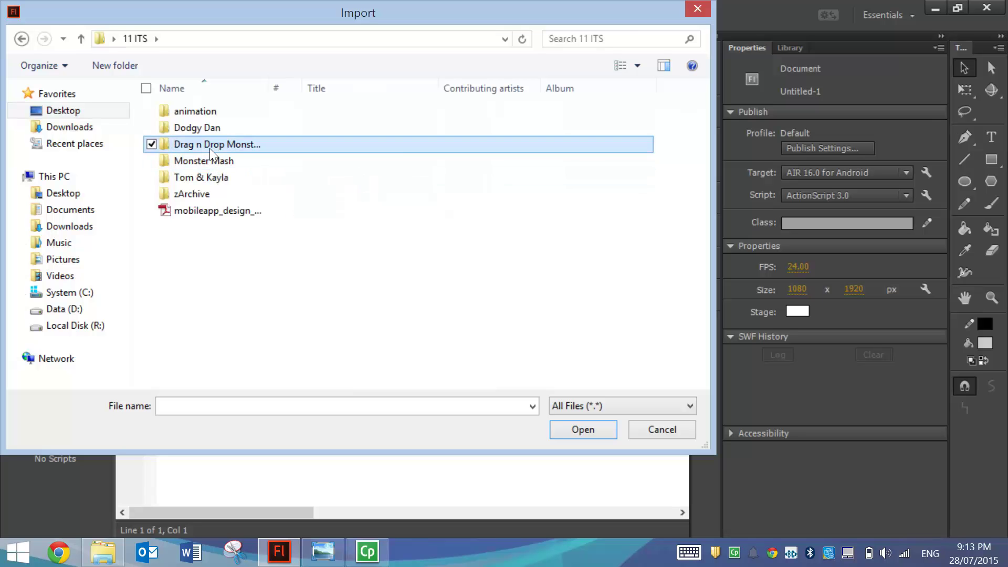
pyautogui.doubleClick(210, 147)
pyautogui.doubleClick(574, 139)
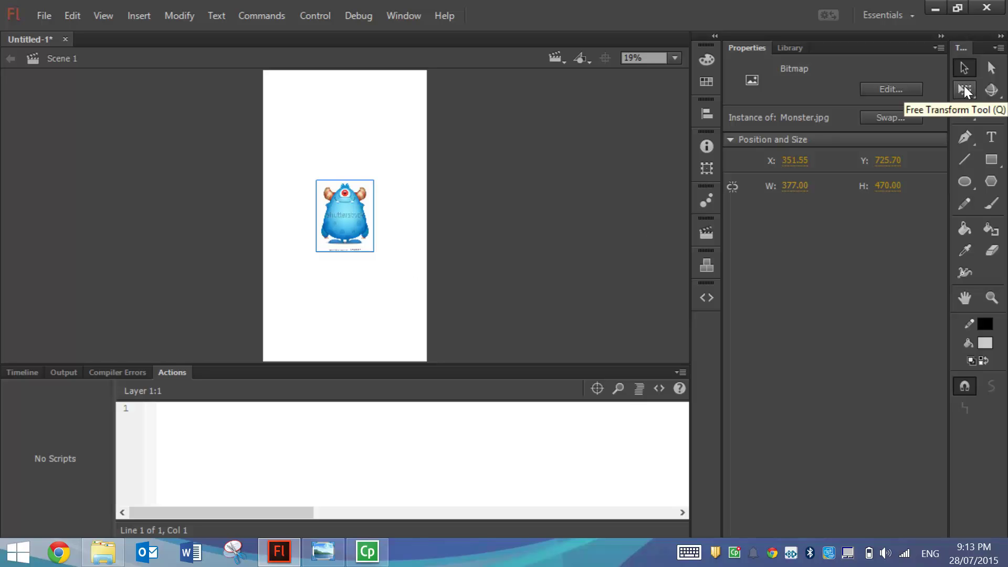
# Scale the monster picture up to about 977 × 1218 with Free Transform and view at 25%.
pyautogui.click(964, 89)
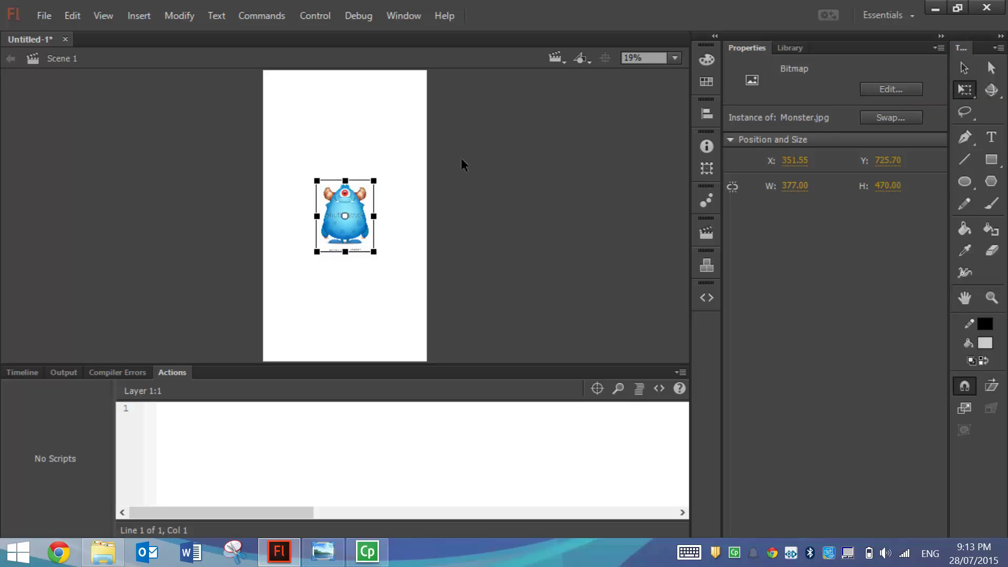
pyautogui.moveTo(373, 180); pyautogui.dragTo(423, 118)
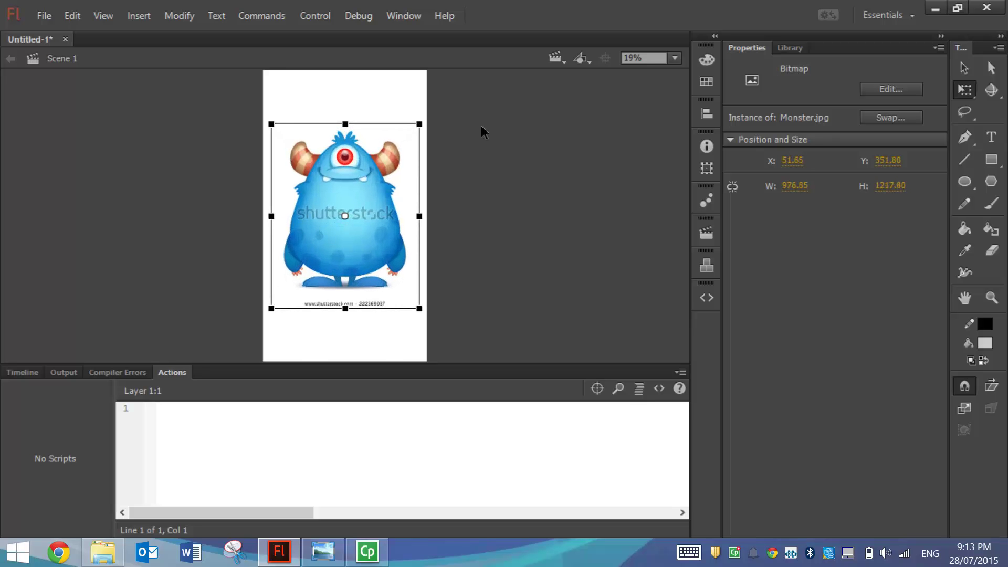
pyautogui.click(676, 58)
pyautogui.click(673, 129)
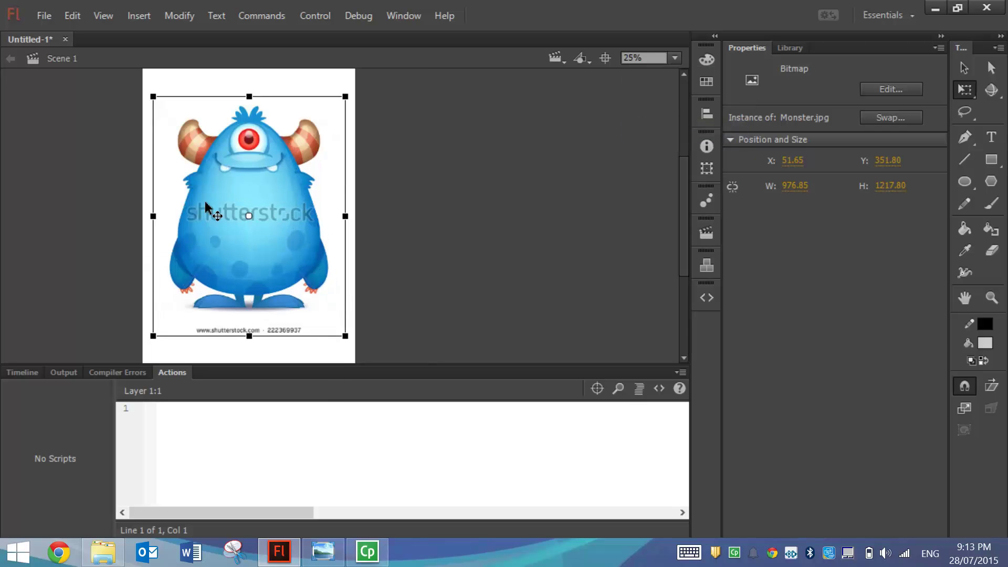
pyautogui.click(91, 176)
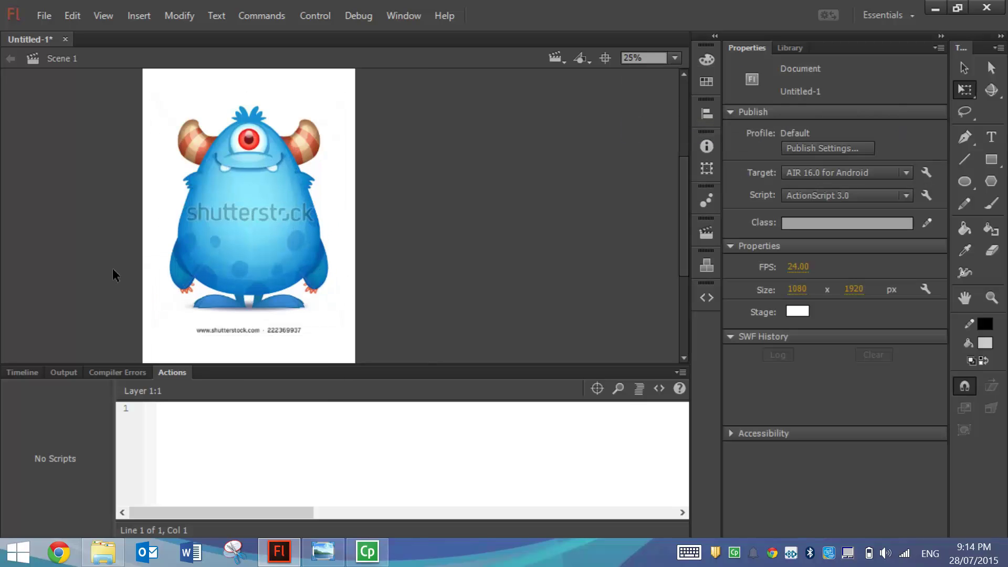
# Rename Layer 1 to 'Original Image' and lock it.
pyautogui.click(22, 372)
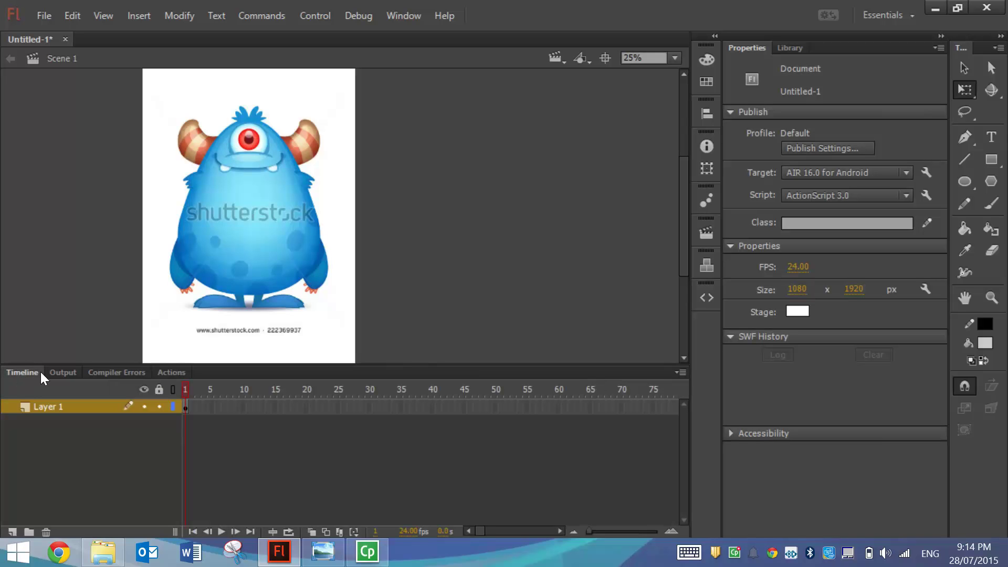
pyautogui.doubleClick(52, 409)
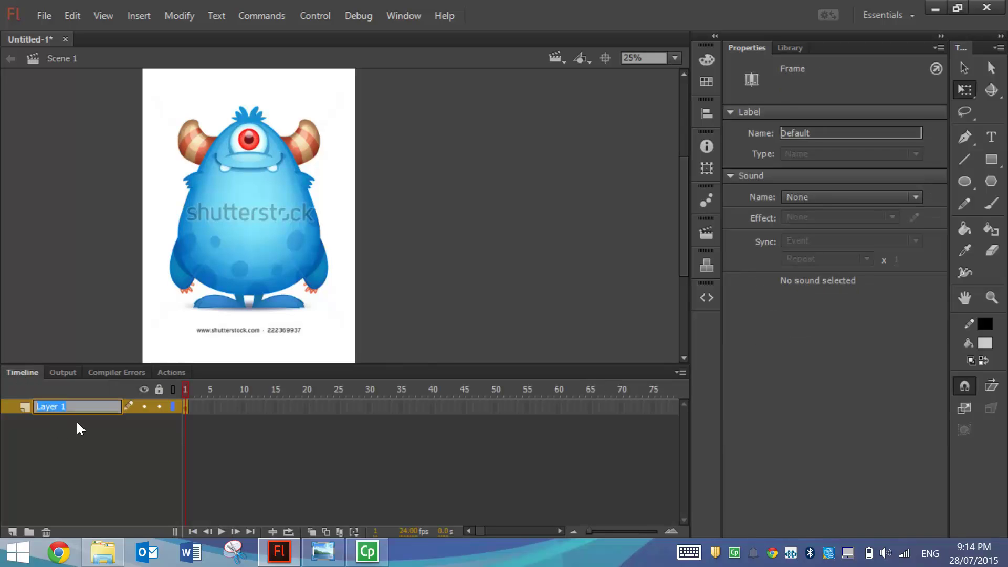
pyautogui.write('Origina')
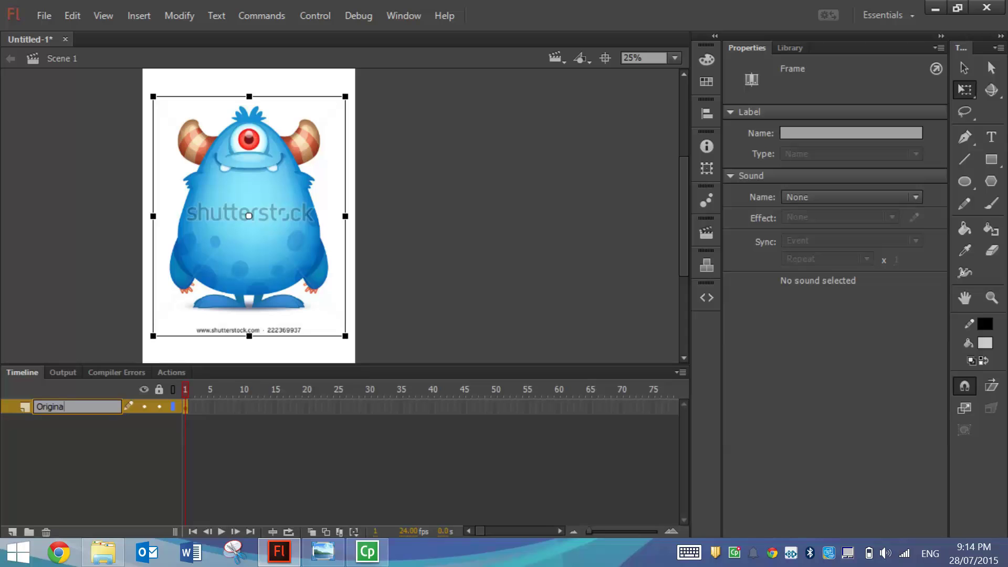
pyautogui.write('l Image')
pyautogui.press('Return')
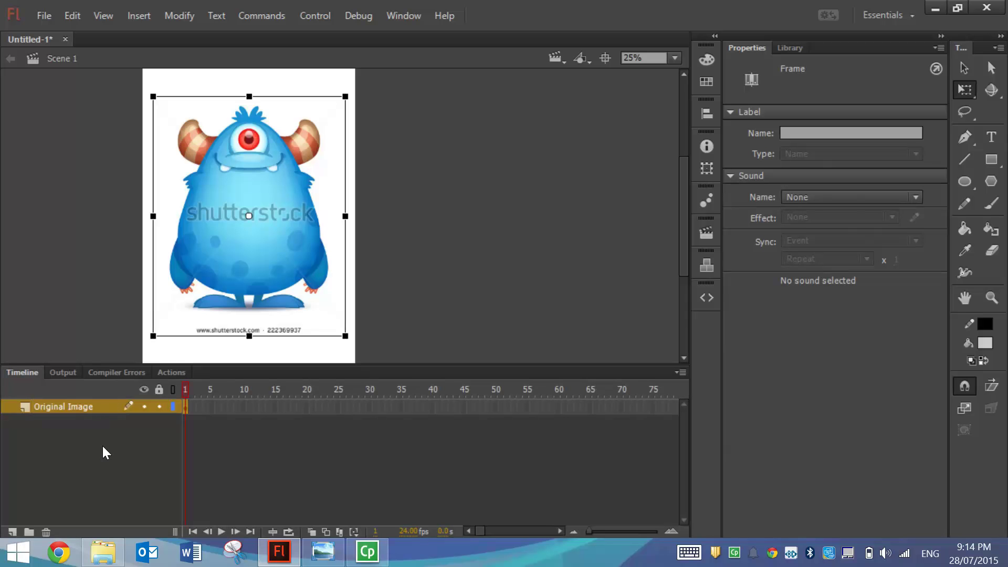
pyautogui.click(160, 407)
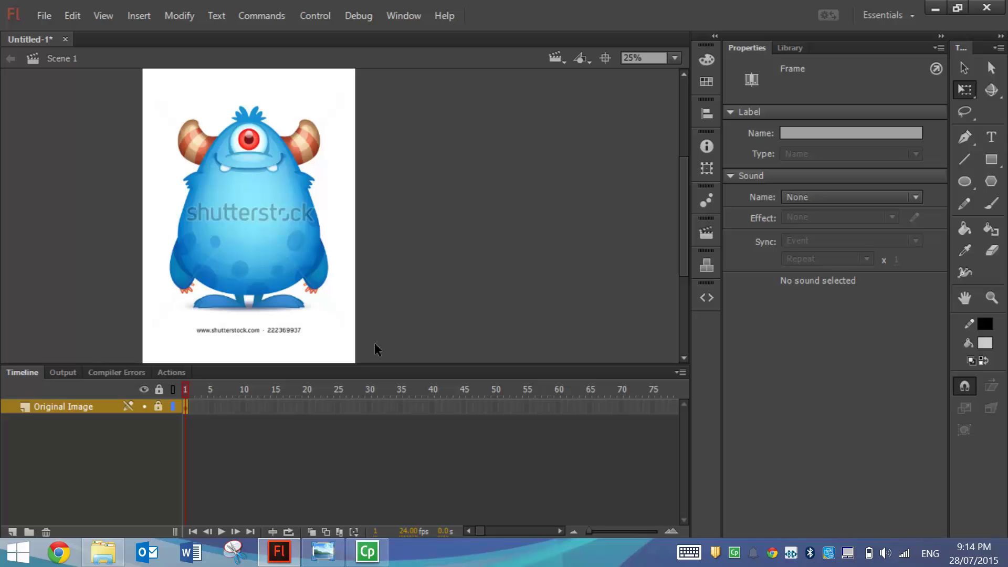
# Add a new layer above it named 'Traced Image'.
pyautogui.click(13, 532)
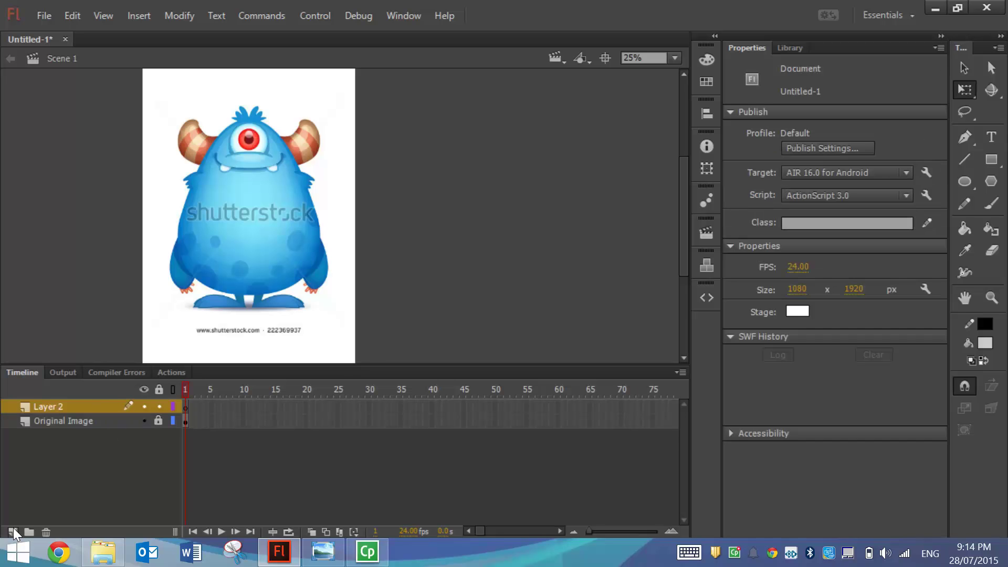
pyautogui.doubleClick(46, 407)
pyautogui.write('Traced Image')
pyautogui.press('Return')
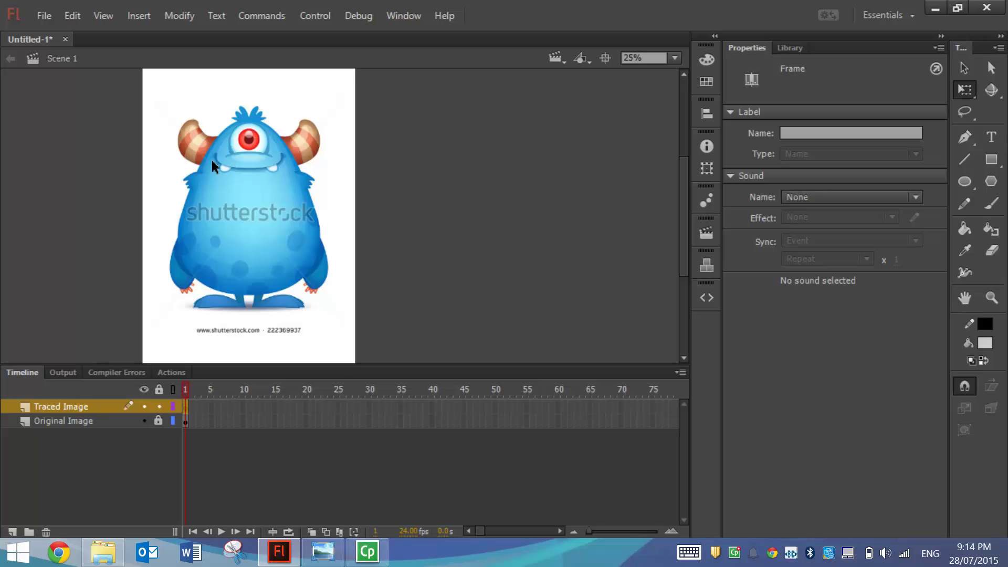
# Zoom to 100% on the monster's head and select the Line Tool.
pyautogui.hotkey('ctrl', '=')
pyautogui.scroll(5, 284, 164)
pyautogui.scroll(-2, 308, 169)
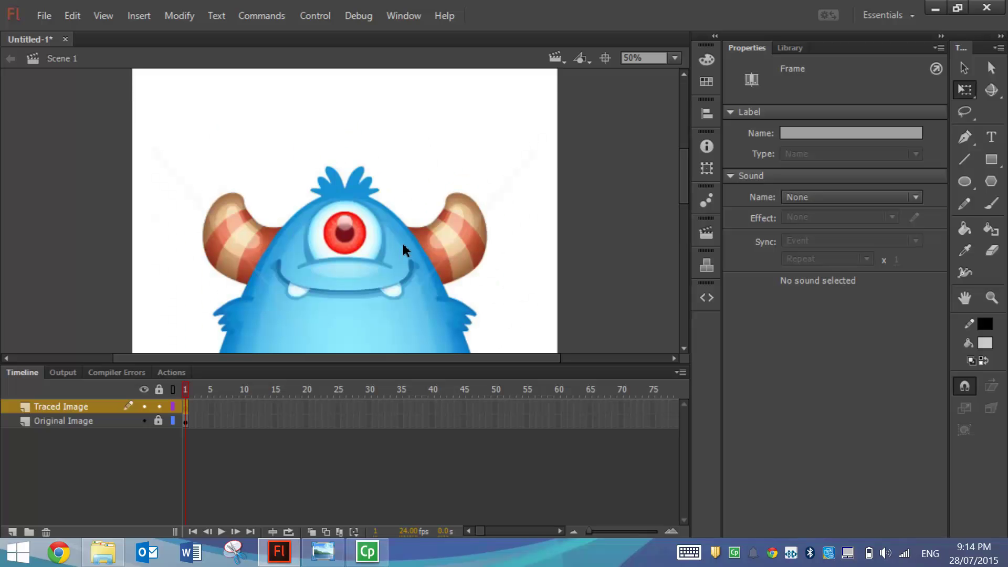
pyautogui.hotkey('ctrl', '=')
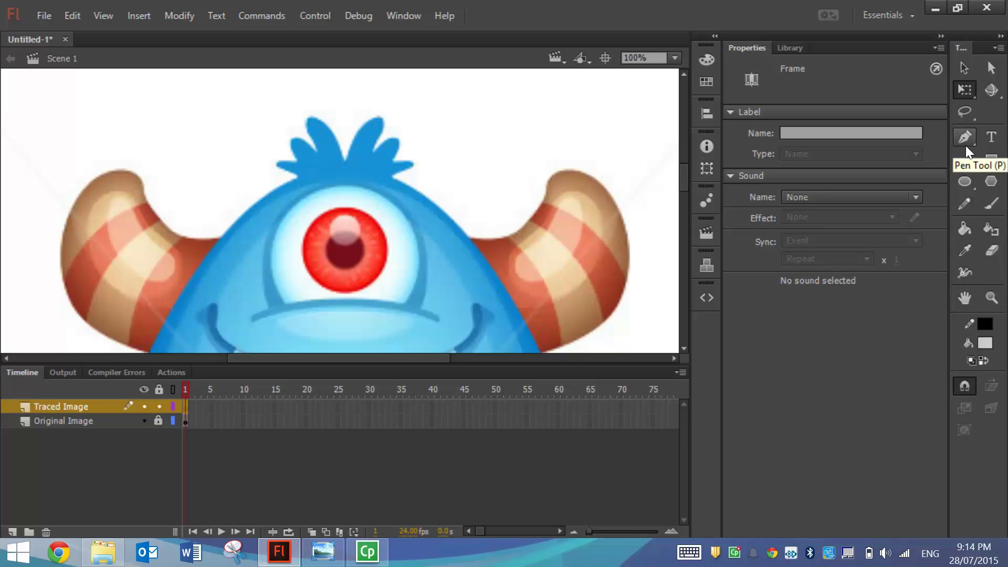
pyautogui.click(965, 159)
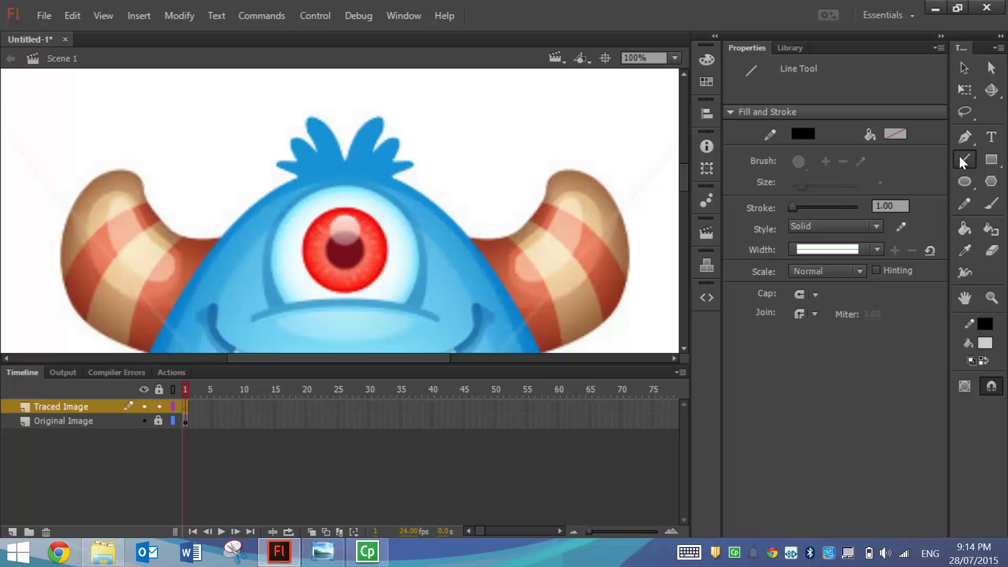
# Set the stroke to magenta and draw a curved line along the head's right edge.
pyautogui.click(805, 135)
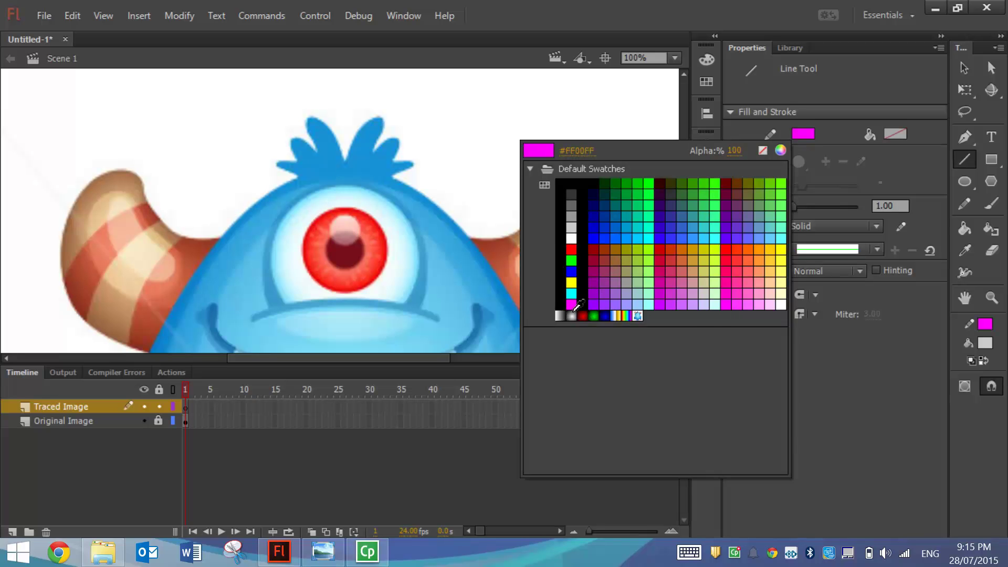
pyautogui.click(574, 308)
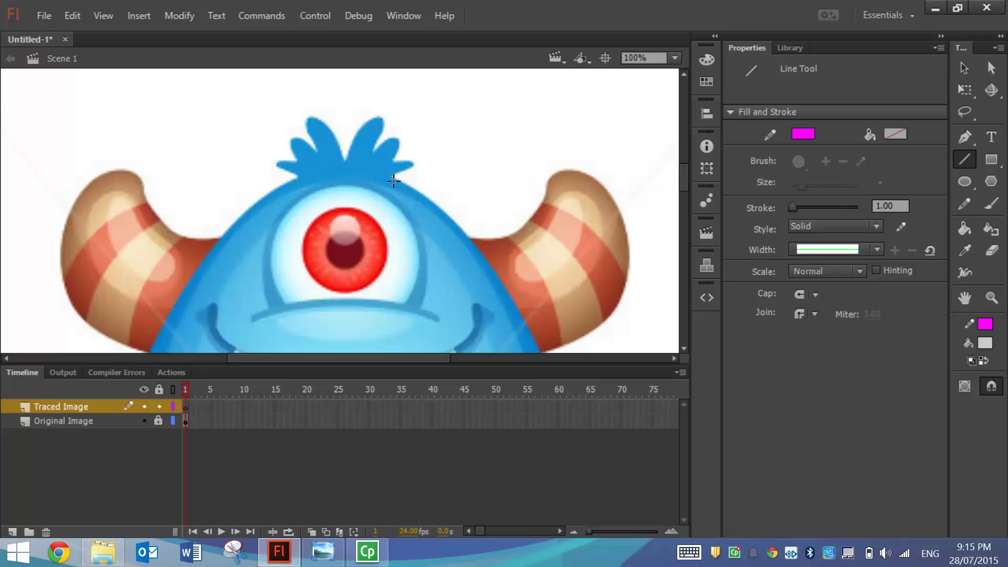
pyautogui.moveTo(393, 180); pyautogui.dragTo(471, 241)
pyautogui.moveTo(434, 210); pyautogui.dragTo(435, 208)
pyautogui.scroll(-3, 505, 256)
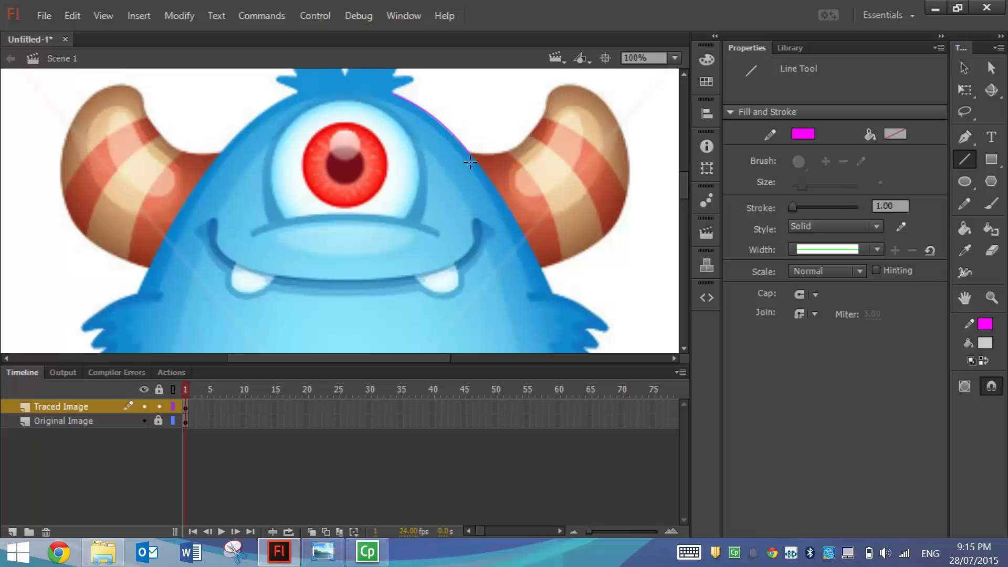
# Trace the right horn's edges and underside with curved magenta lines.
pyautogui.moveTo(472, 154); pyautogui.dragTo(547, 111)
pyautogui.moveTo(514, 129); pyautogui.dragTo(522, 143)
pyautogui.moveTo(547, 111); pyautogui.dragTo(599, 99)
pyautogui.moveTo(599, 99); pyautogui.dragTo(617, 220)
pyautogui.moveTo(608, 162); pyautogui.dragTo(628, 163)
pyautogui.moveTo(542, 271); pyautogui.dragTo(598, 253)
# Turn on Snap to Objects and draw a line along the body's right edge.
pyautogui.click(103, 15)
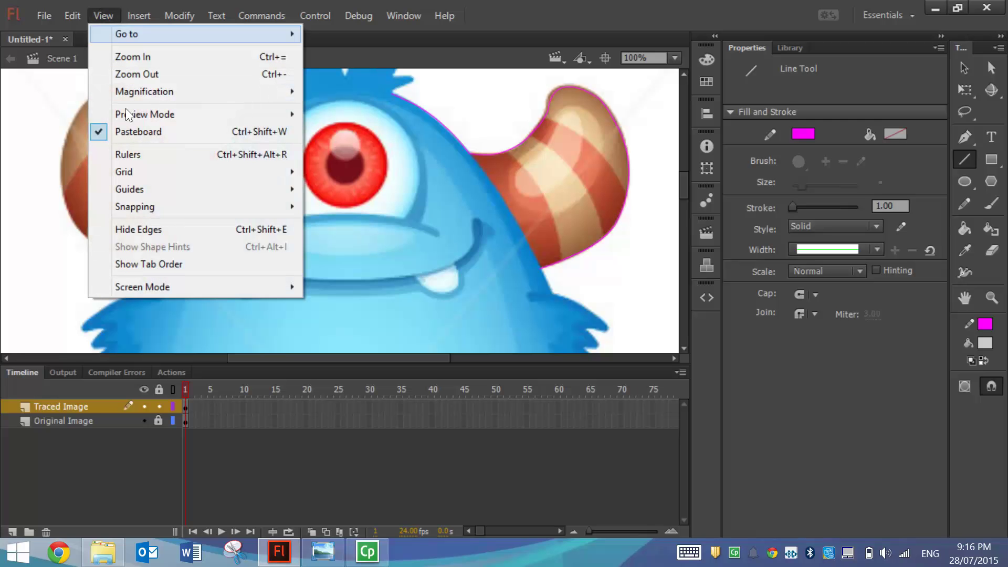
pyautogui.moveTo(151, 206)
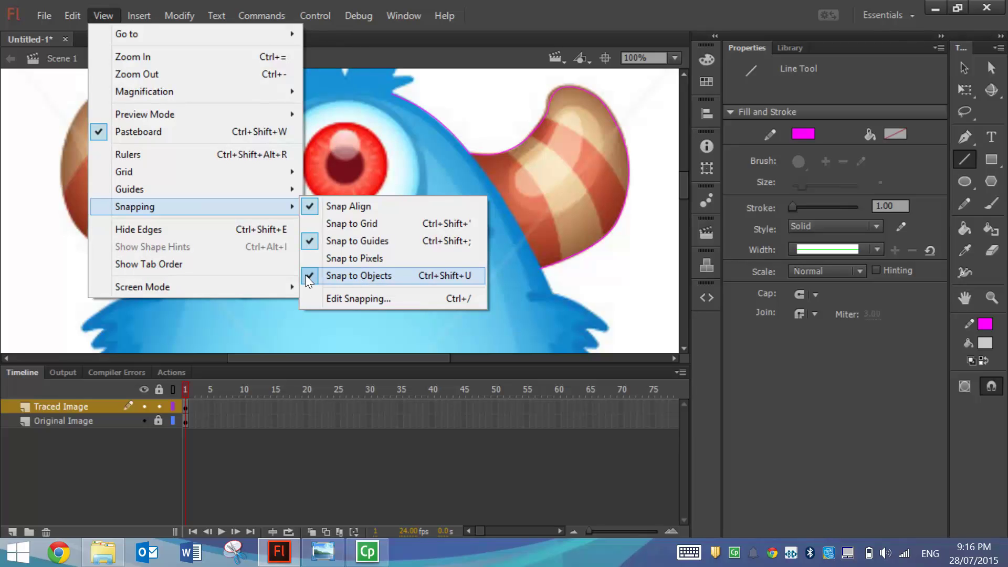
pyautogui.click(606, 7)
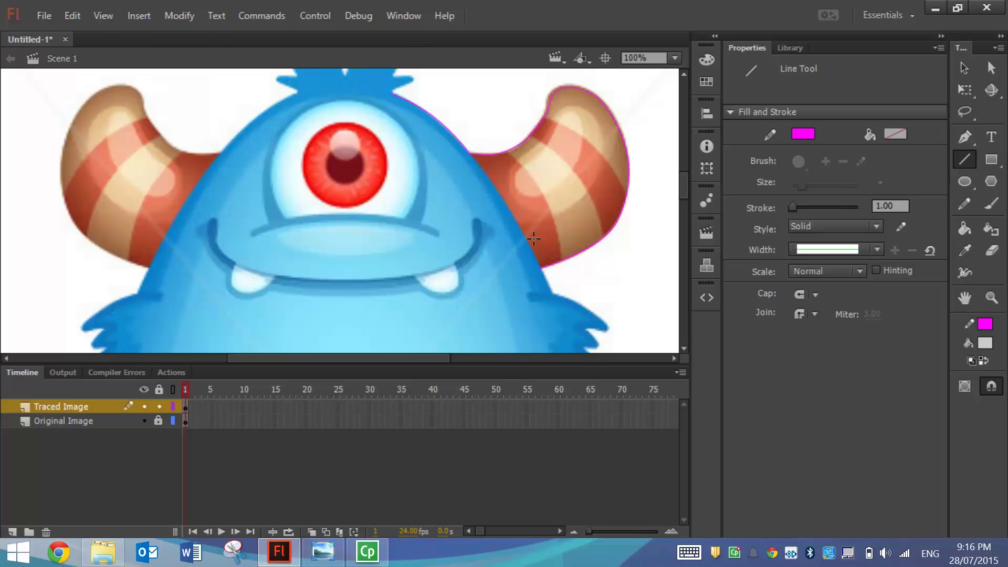
pyautogui.moveTo(543, 270); pyautogui.dragTo(471, 156)
# Draw three curved dividing lines across the right horn's stripes.
pyautogui.moveTo(566, 264); pyautogui.dragTo(502, 153)
pyautogui.moveTo(536, 210); pyautogui.dragTo(546, 202)
pyautogui.moveTo(601, 234); pyautogui.dragTo(534, 137)
pyautogui.moveTo(575, 198); pyautogui.dragTo(579, 181)
pyautogui.moveTo(557, 131); pyautogui.dragTo(547, 124)
pyautogui.moveTo(592, 163); pyautogui.dragTo(603, 147)
# Sample the horn's red with the Paint Bucket and fill two horn stripes dark red.
pyautogui.click(962, 231)
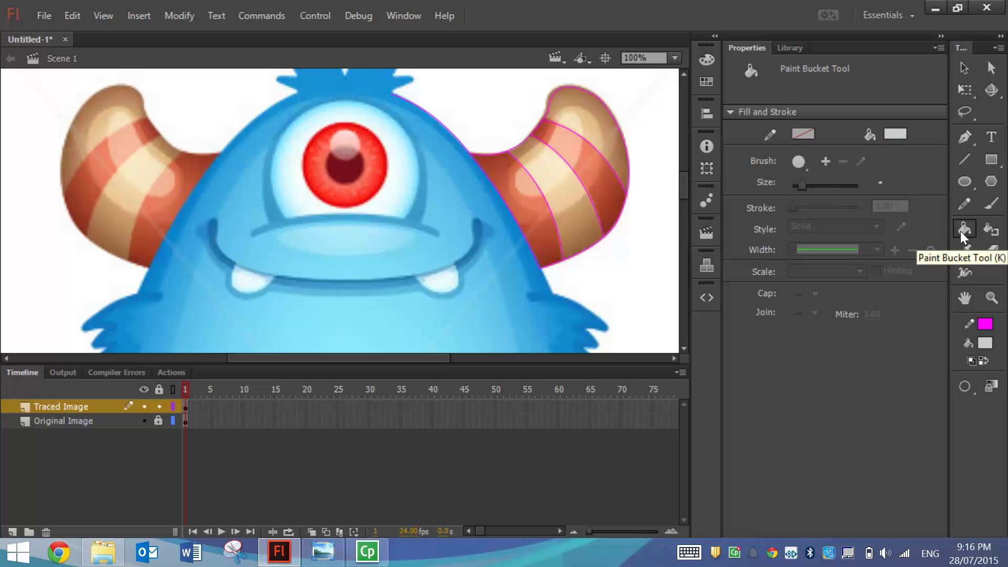
pyautogui.click(896, 134)
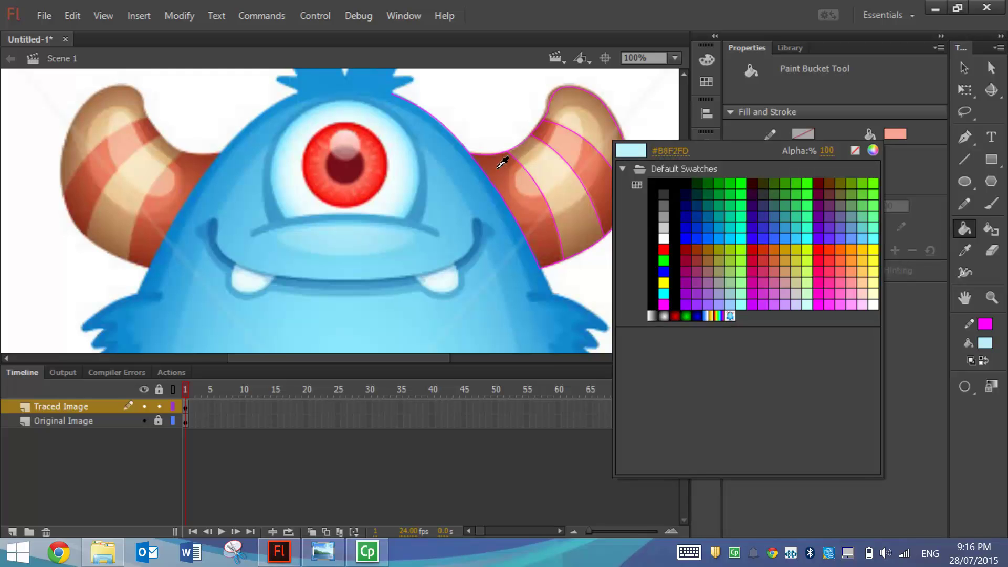
pyautogui.click(546, 242)
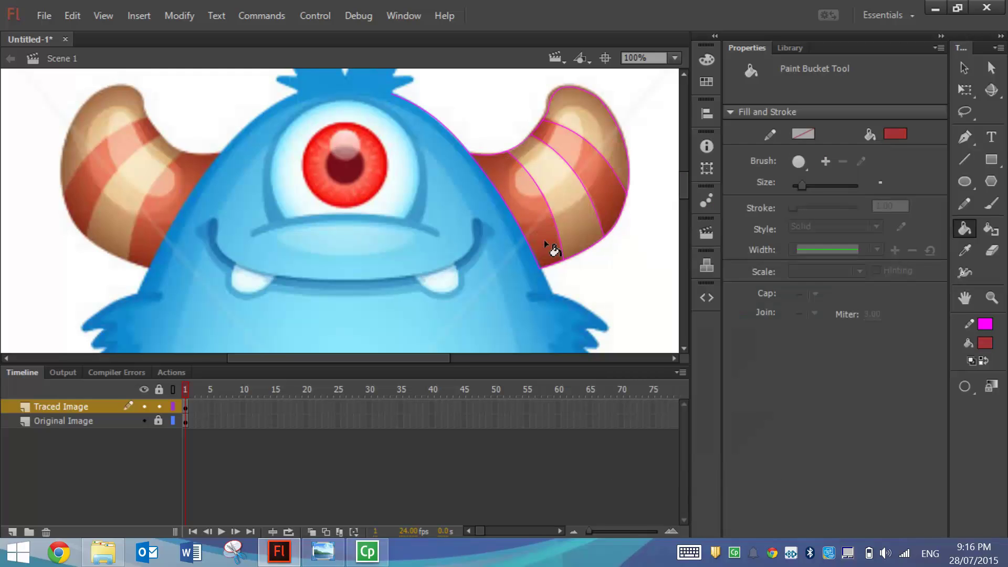
pyautogui.click(532, 206)
pyautogui.click(602, 178)
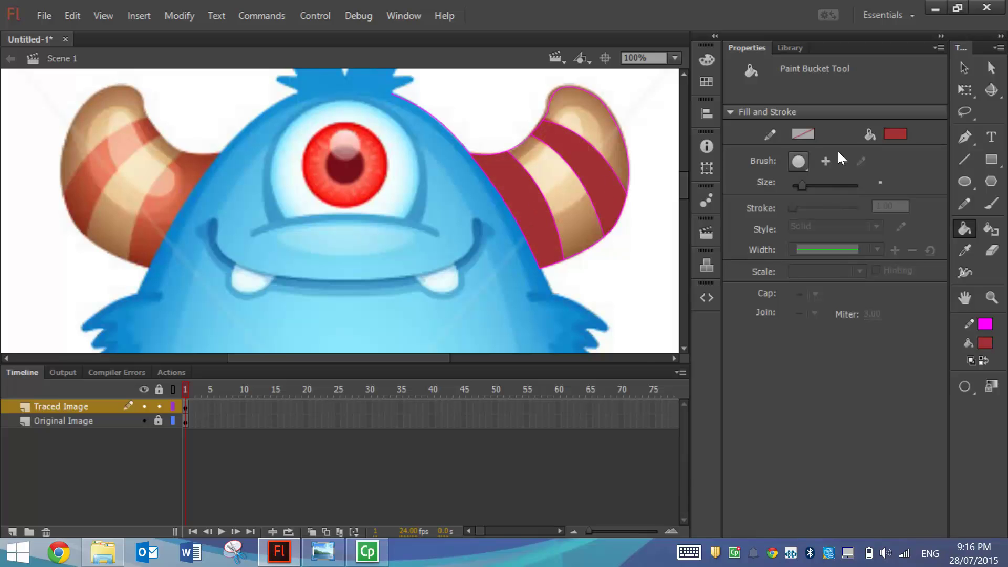
# Fill the remaining horn stripe and the tip yellow #FFCC33.
pyautogui.click(895, 134)
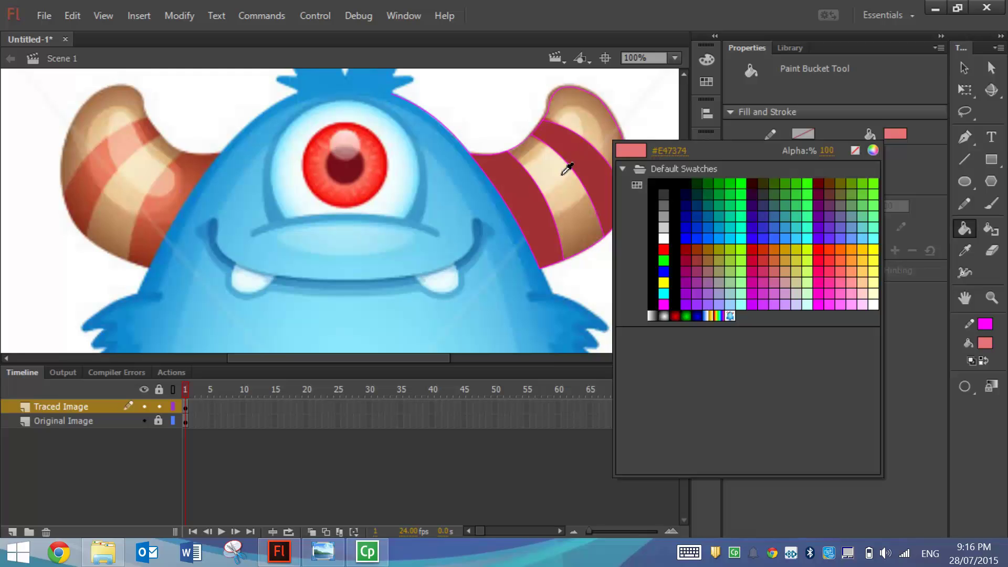
pyautogui.click(865, 263)
pyautogui.click(569, 197)
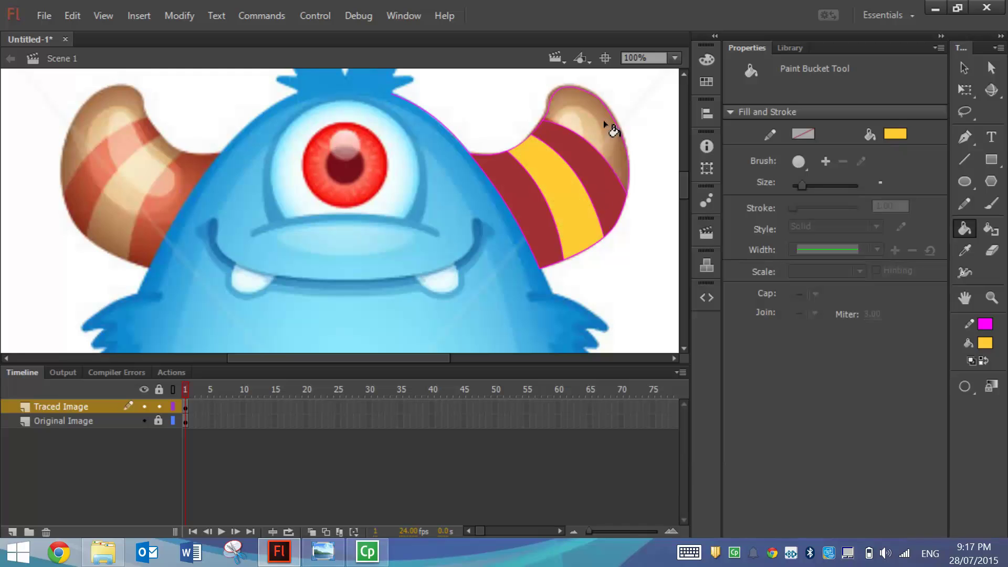
pyautogui.click(605, 124)
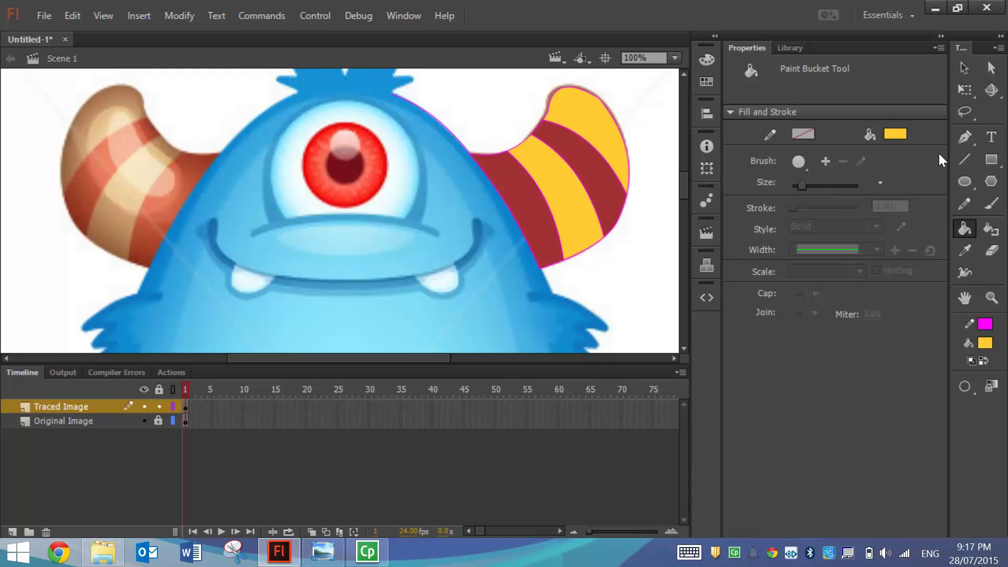
# Trace the body edge and arm with magenta line segments down toward the feet.
pyautogui.click(964, 159)
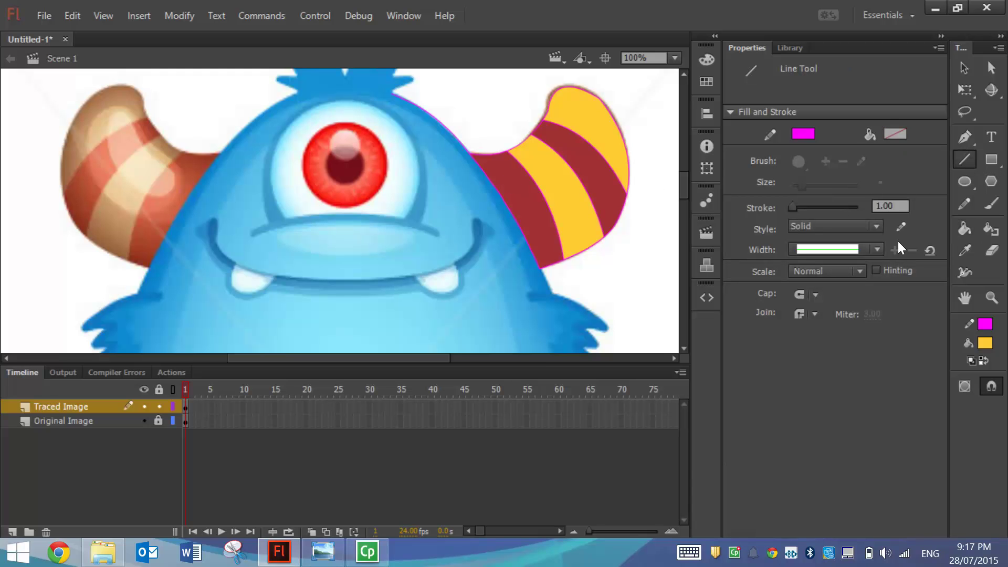
pyautogui.moveTo(685, 179); pyautogui.dragTo(687, 185)
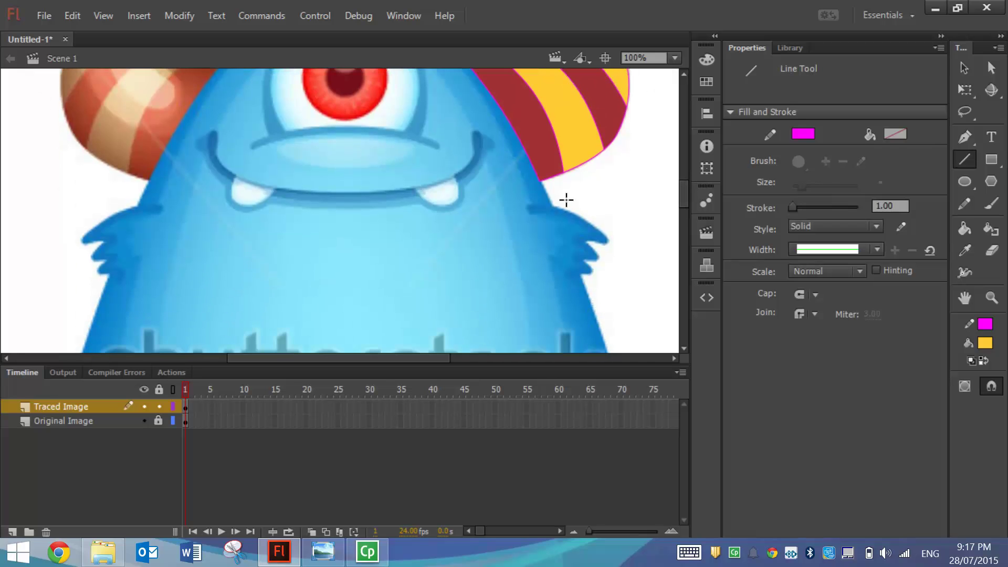
pyautogui.moveTo(540, 182); pyautogui.dragTo(557, 210)
pyautogui.moveTo(531, 209)
pyautogui.mouseDown()
pyautogui.moveTo(562, 210)
pyautogui.moveTo(605, 242)
pyautogui.moveTo(578, 216)
pyautogui.moveTo(584, 221)
pyautogui.mouseUp()
pyautogui.moveTo(606, 242); pyautogui.dragTo(586, 260)
pyautogui.scroll(-3, 600, 264)
pyautogui.scroll(-1, 605, 241)
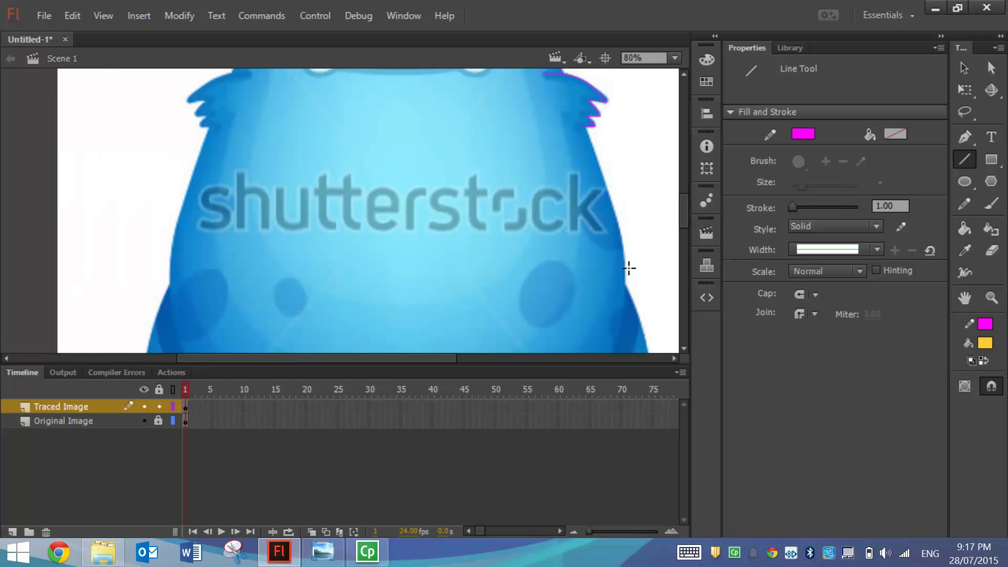
pyautogui.moveTo(605, 215); pyautogui.dragTo(582, 138)
pyautogui.scroll(-2, 624, 294)
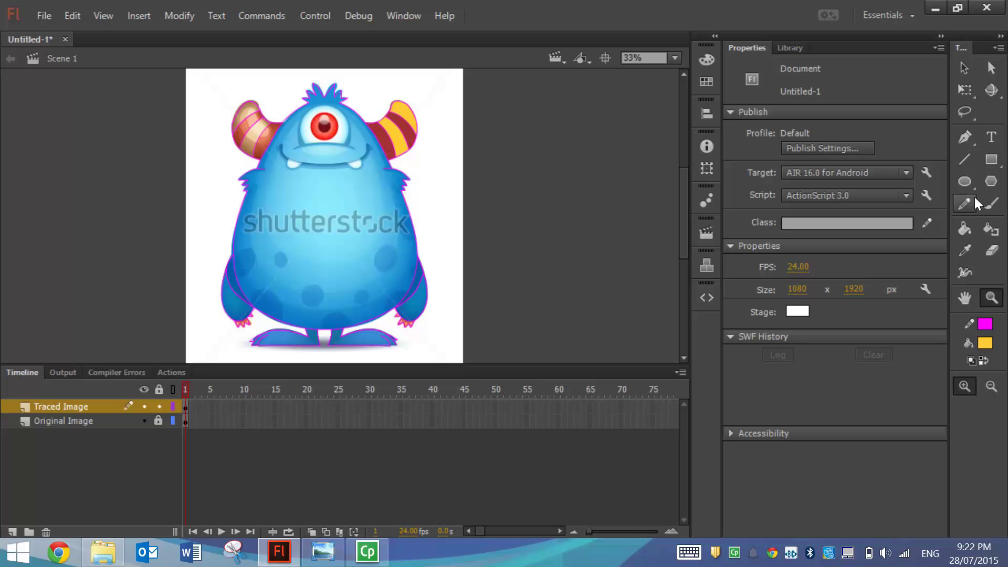
# Fill two left horn stripes yellow with the Paint Bucket.
pyautogui.click(967, 228)
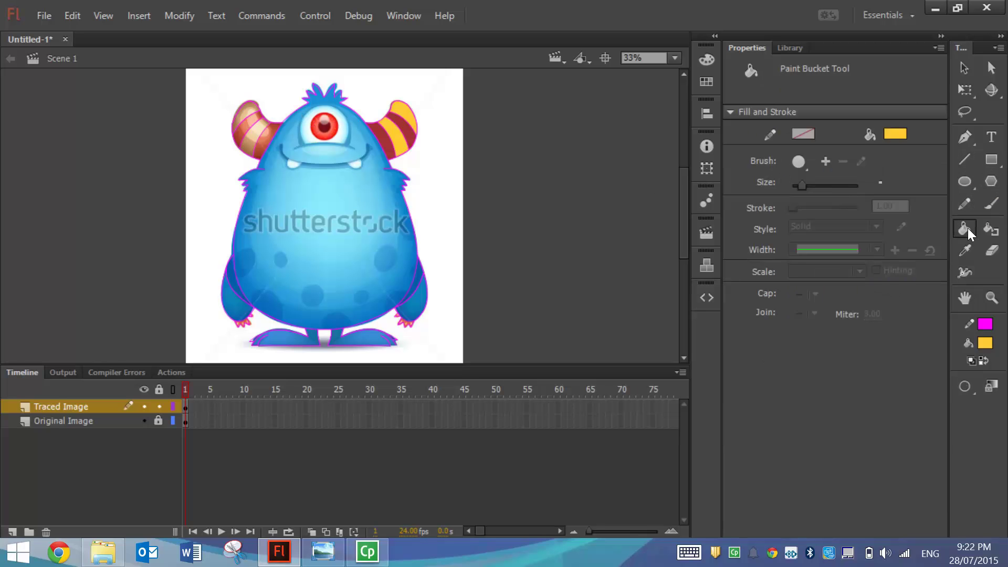
pyautogui.click(256, 135)
pyautogui.click(247, 114)
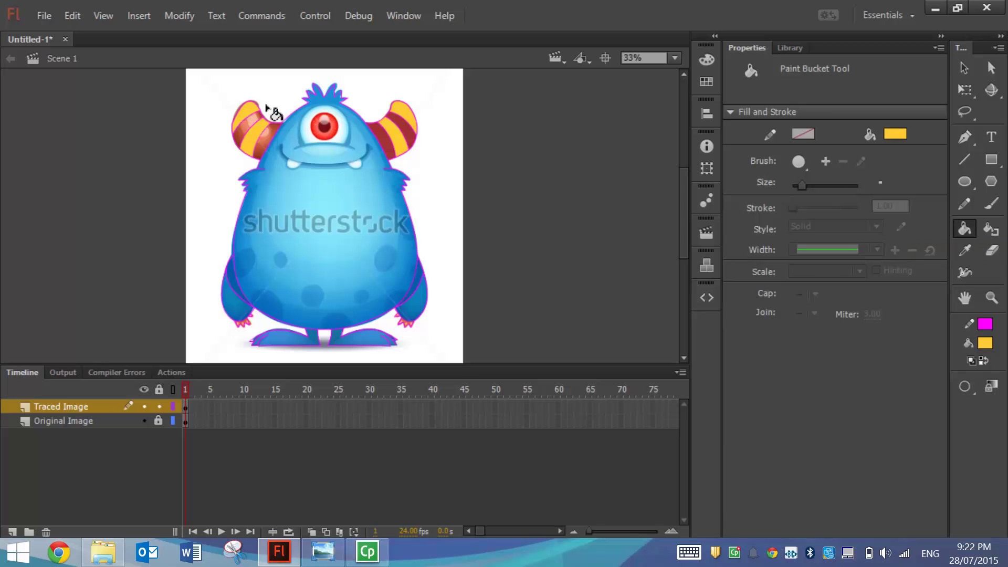
# Fill the remaining left and right horn stripes dark red.
pyautogui.click(895, 134)
pyautogui.click(391, 152)
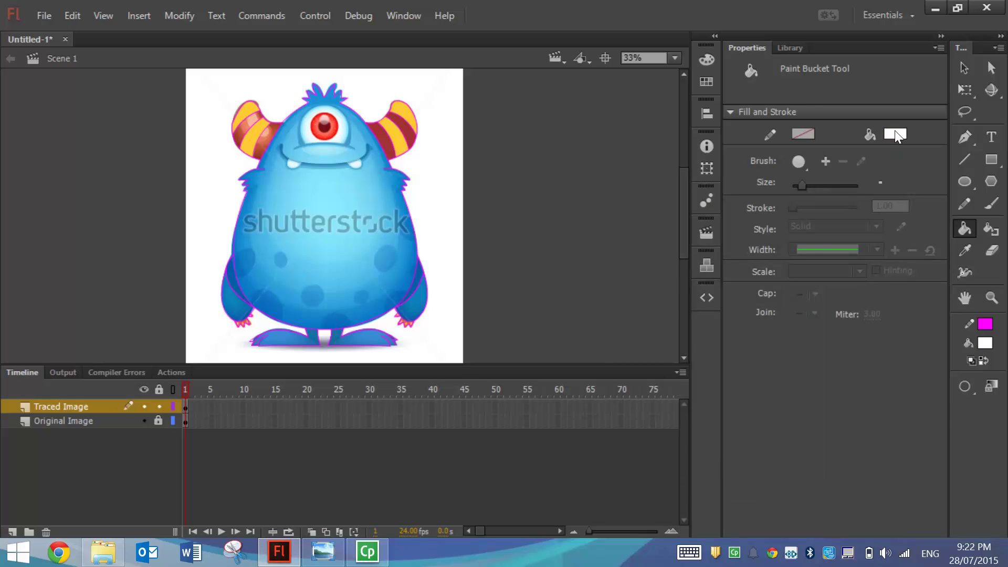
pyautogui.click(895, 134)
pyautogui.click(685, 294)
pyautogui.click(257, 135)
pyautogui.click(247, 126)
pyautogui.click(383, 144)
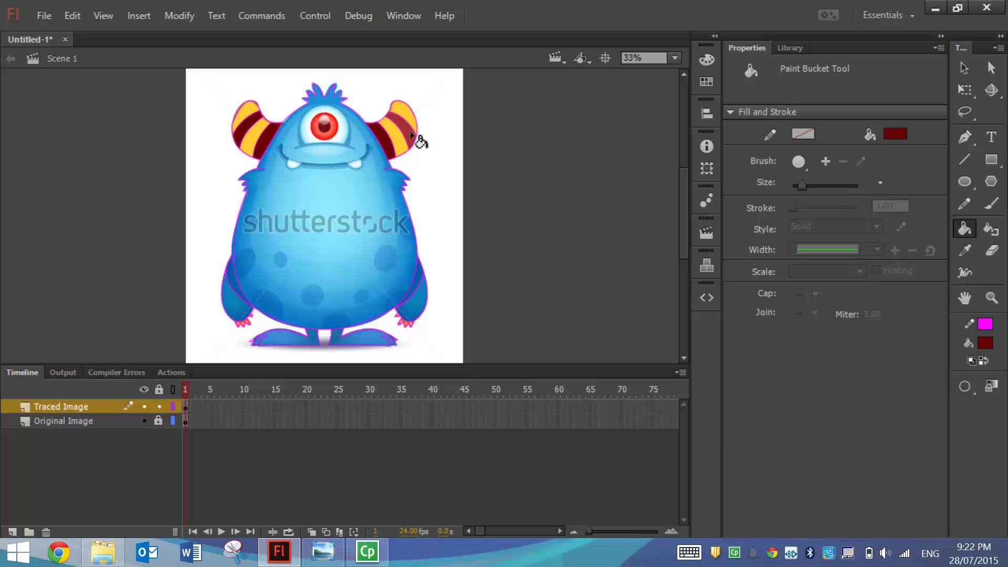
pyautogui.click(411, 134)
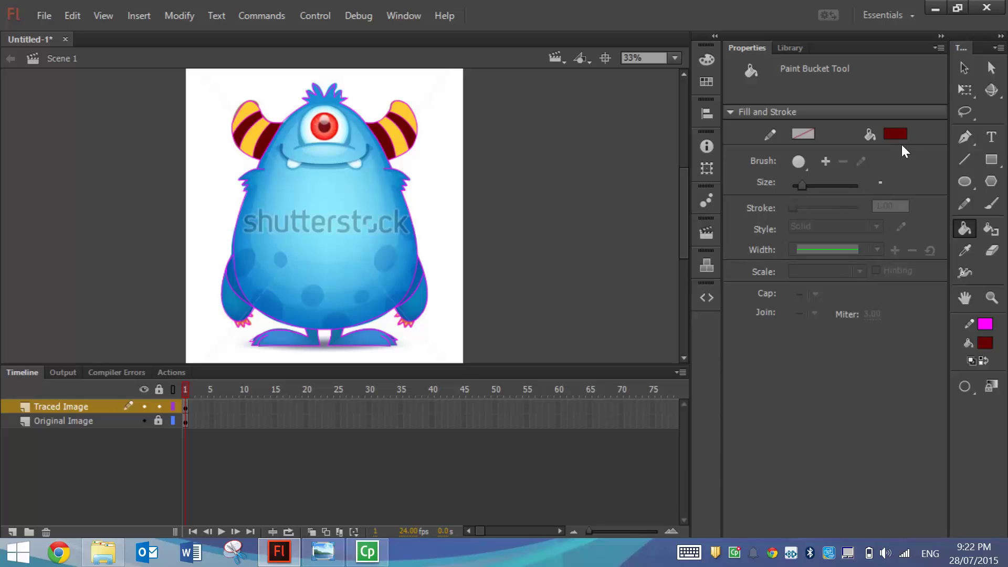
# Fill the left foot and both arms bright blue #3399FF.
pyautogui.click(896, 134)
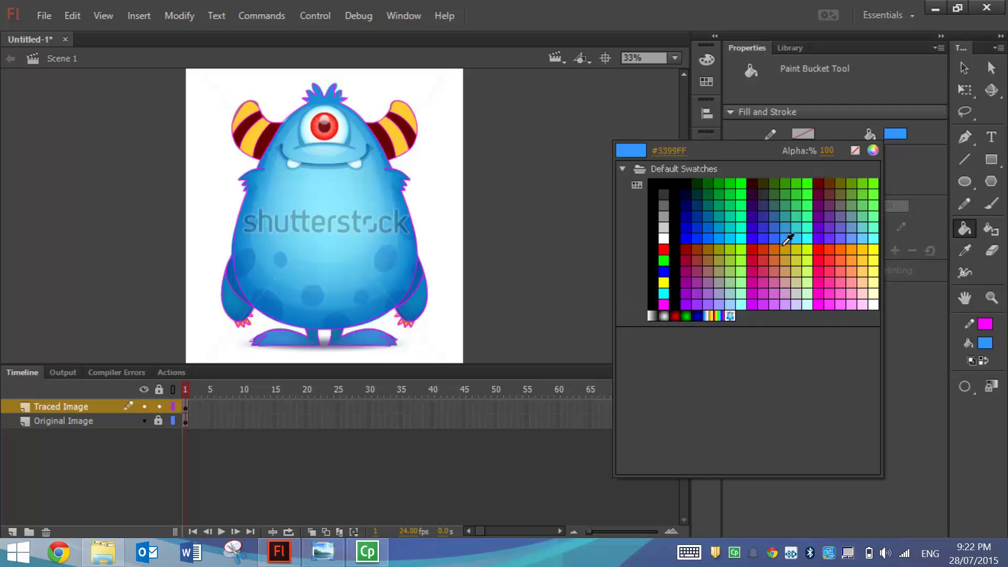
pyautogui.click(785, 241)
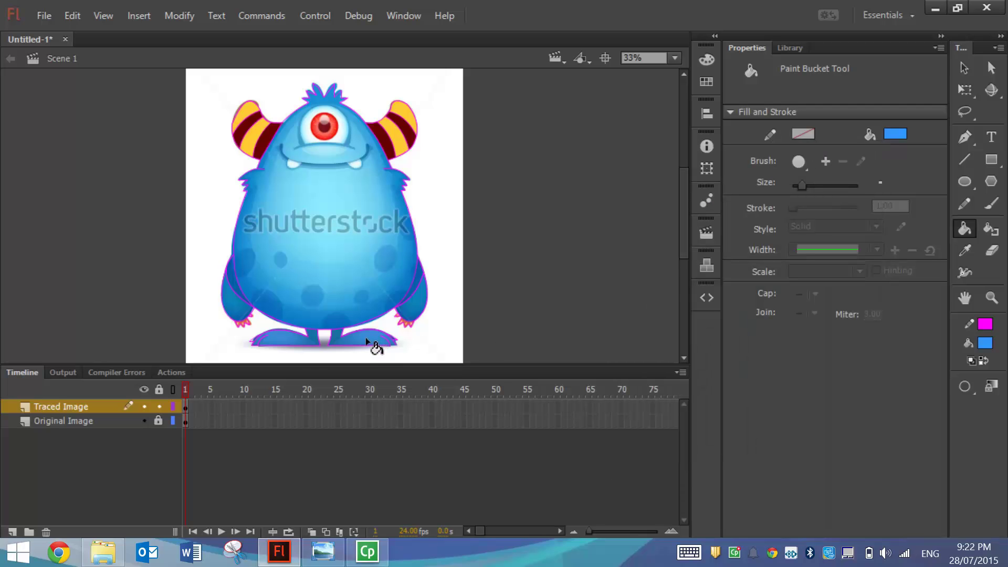
pyautogui.click(297, 342)
pyautogui.click(234, 304)
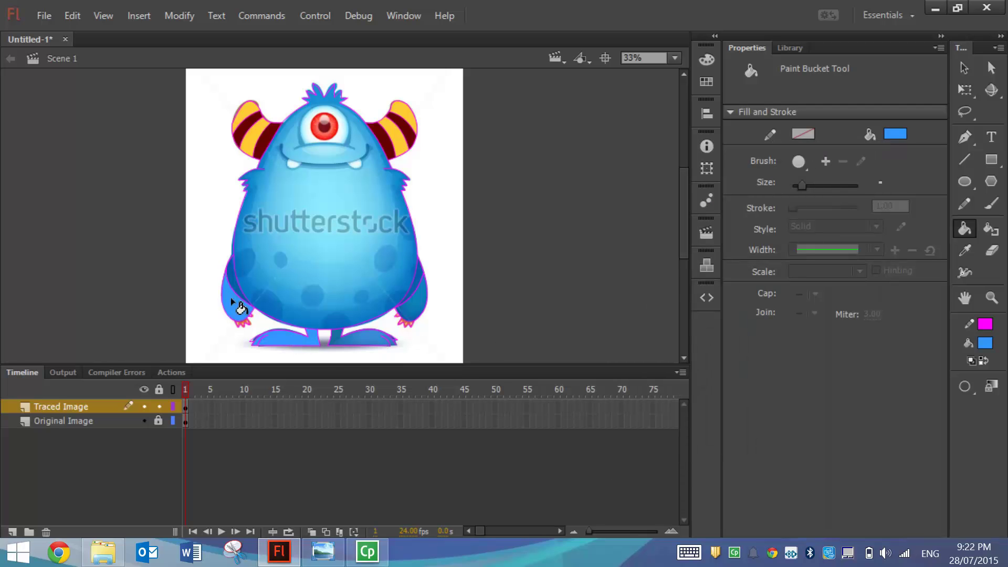
pyautogui.click(395, 301)
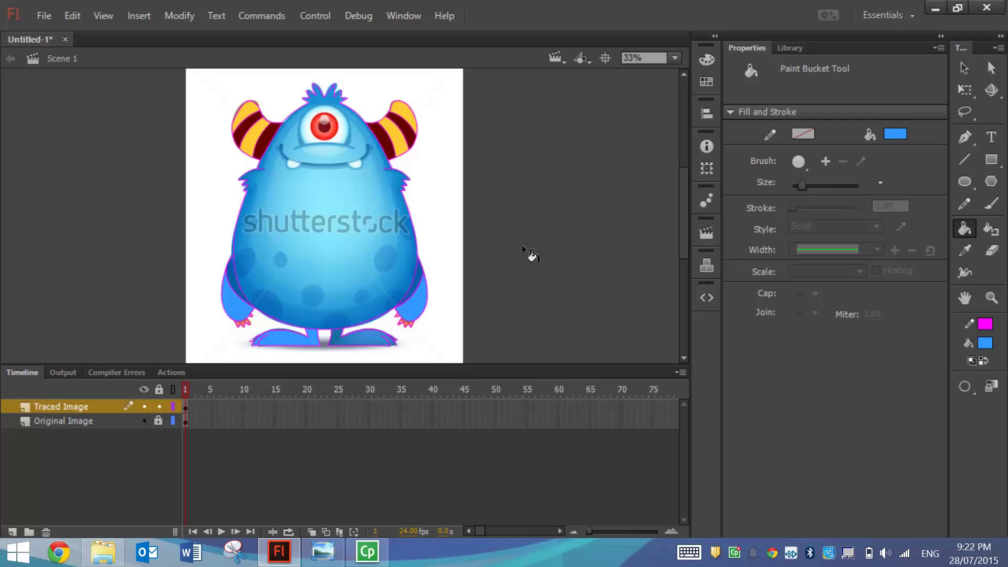
# Fill the strips between the arms and body a deeper blue, then pick another deeper blue.
pyautogui.click(894, 135)
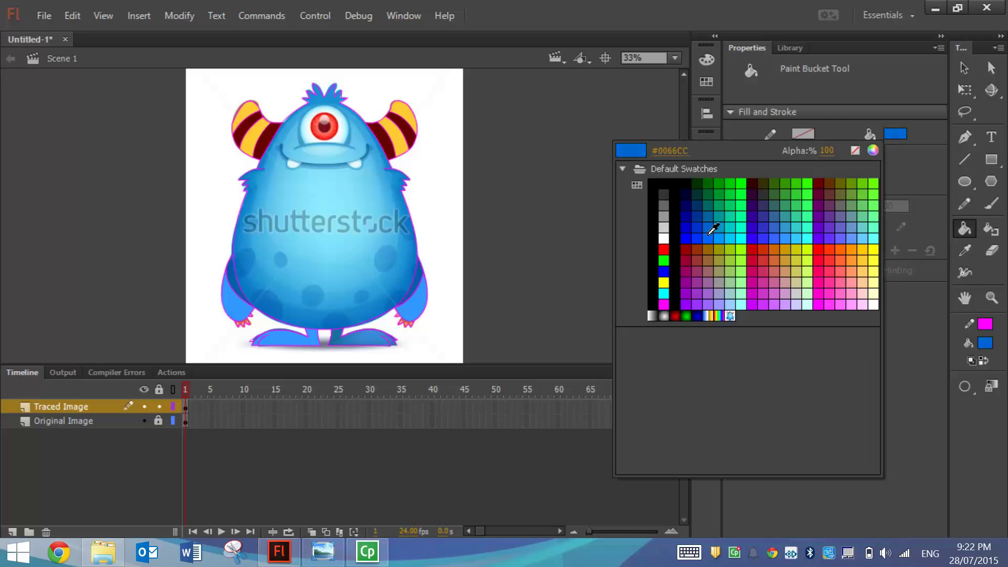
pyautogui.click(697, 230)
pyautogui.click(421, 278)
pyautogui.click(233, 276)
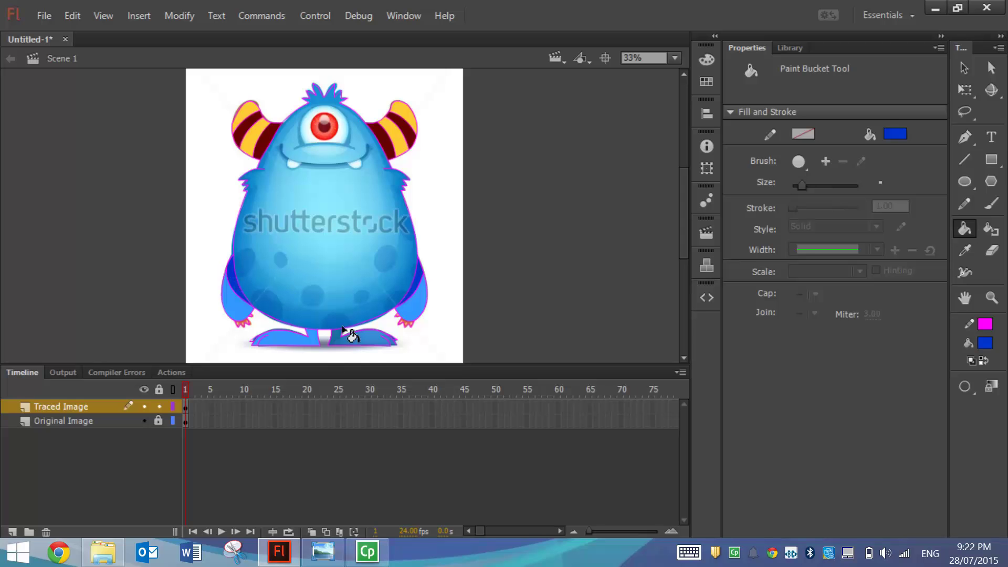
pyautogui.click(895, 134)
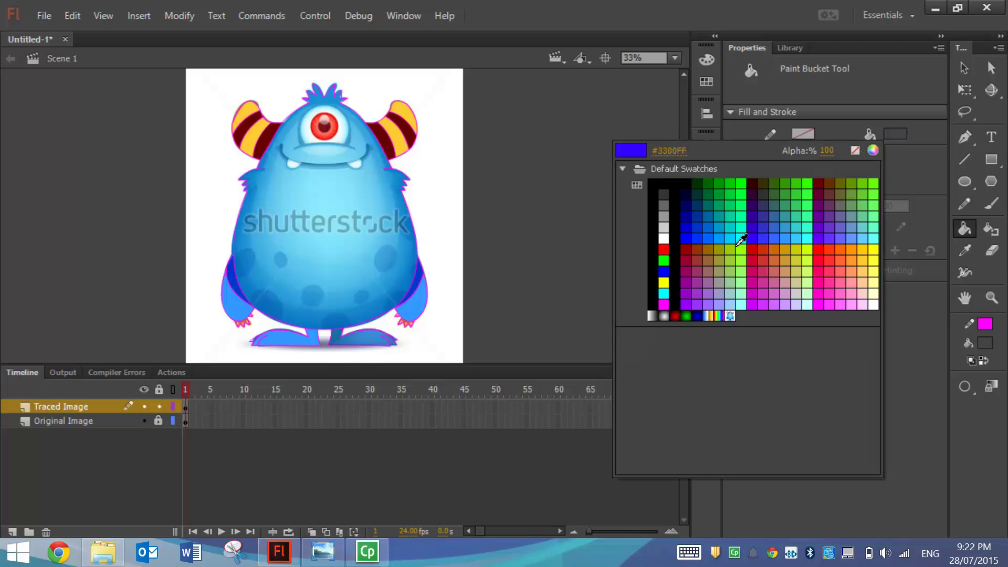
pyautogui.click(718, 237)
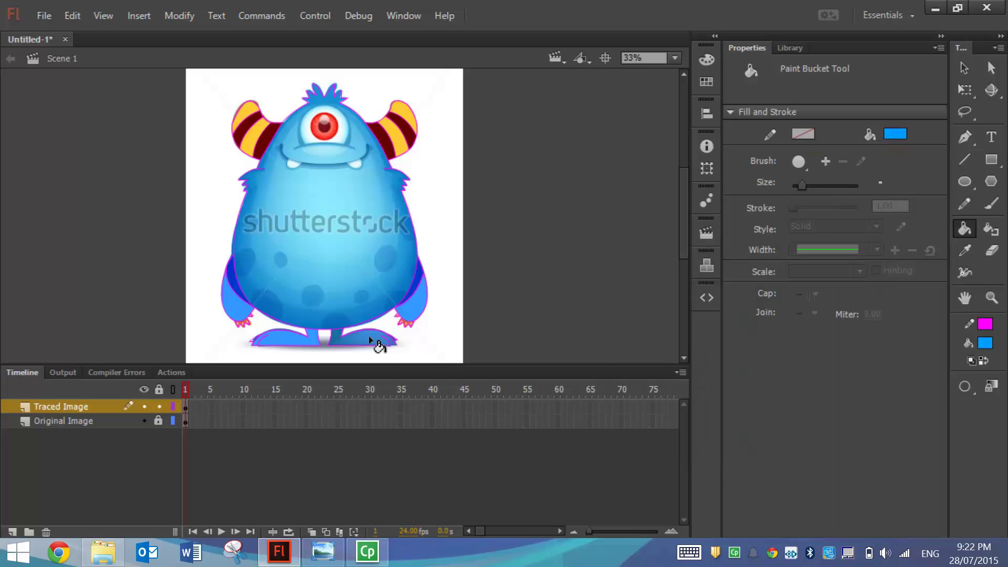
# Trace a line along the foot's lower edge, then sample the monster's blue as the stroke colour.
pyautogui.scroll(1, 381, 357)
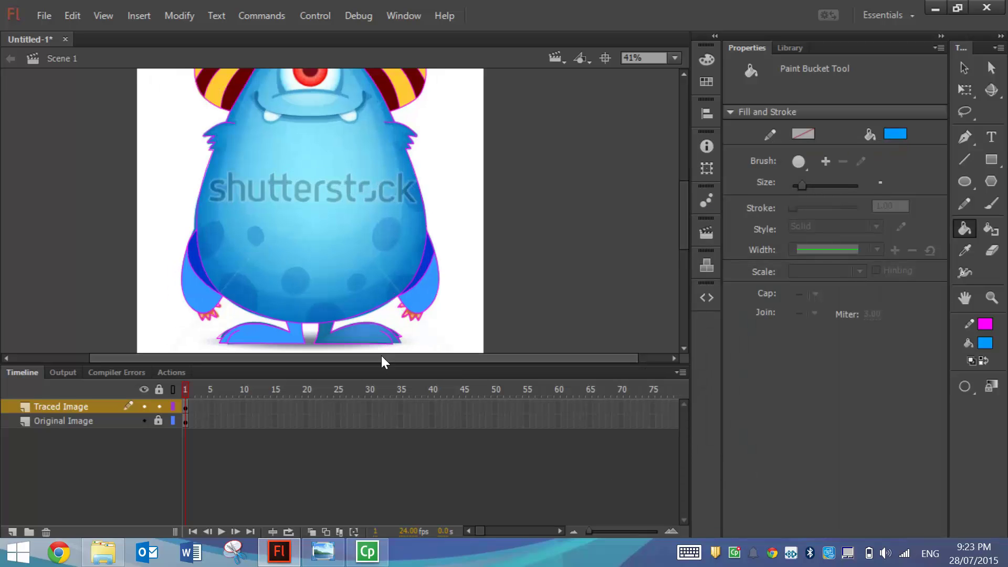
pyautogui.scroll(4, 475, 339)
pyautogui.scroll(-3, 458, 291)
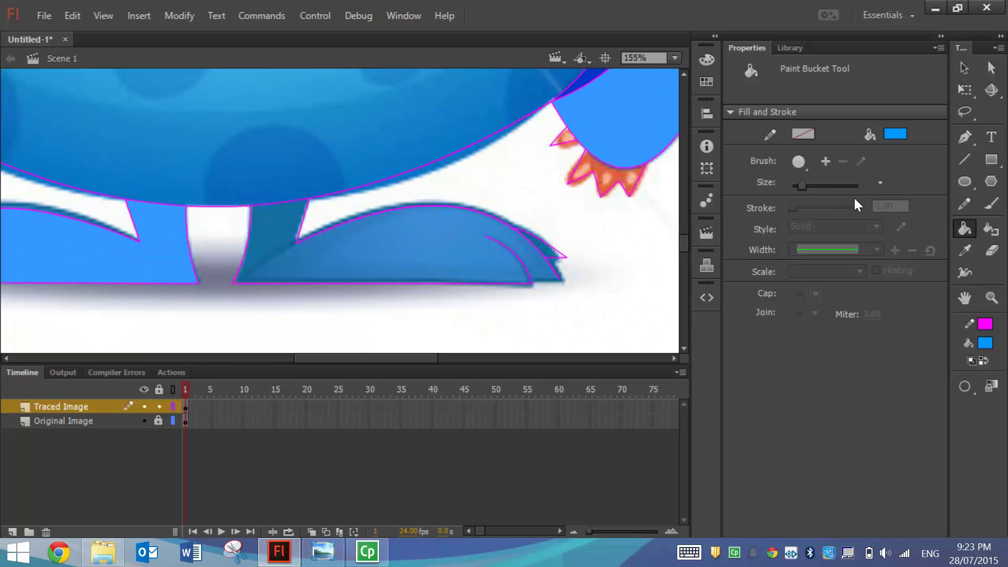
pyautogui.click(965, 159)
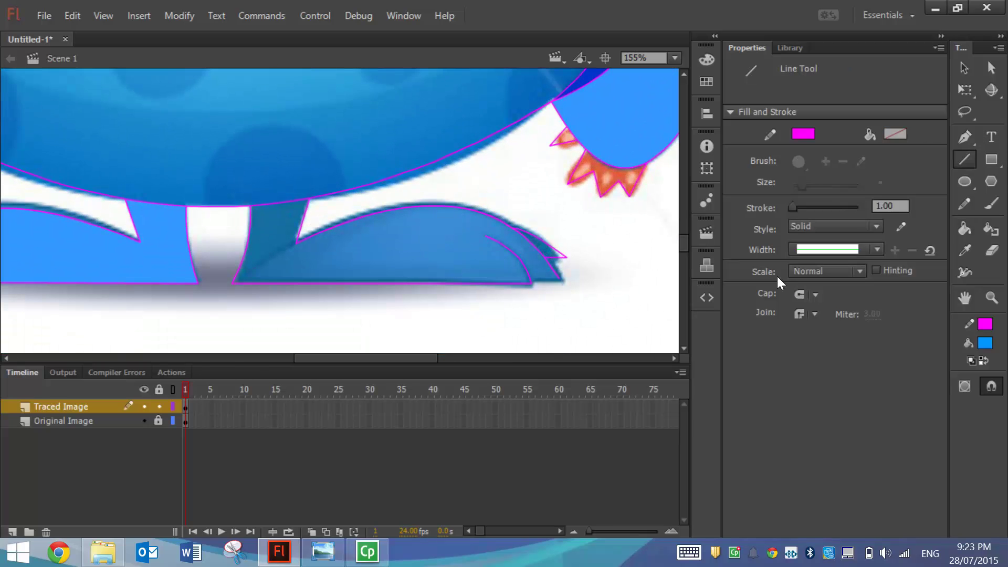
pyautogui.moveTo(555, 279); pyautogui.dragTo(527, 273)
pyautogui.click(799, 136)
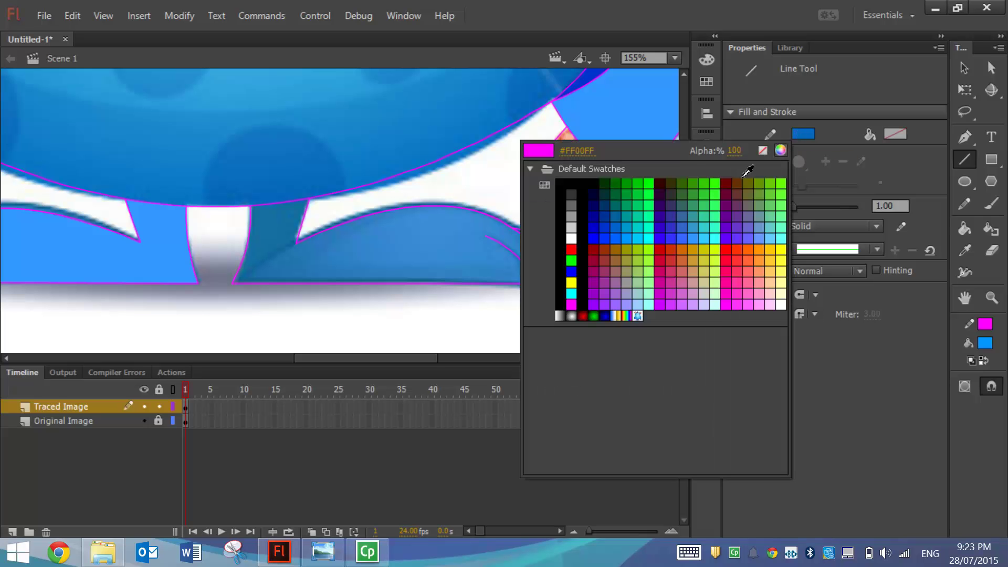
pyautogui.click(599, 118)
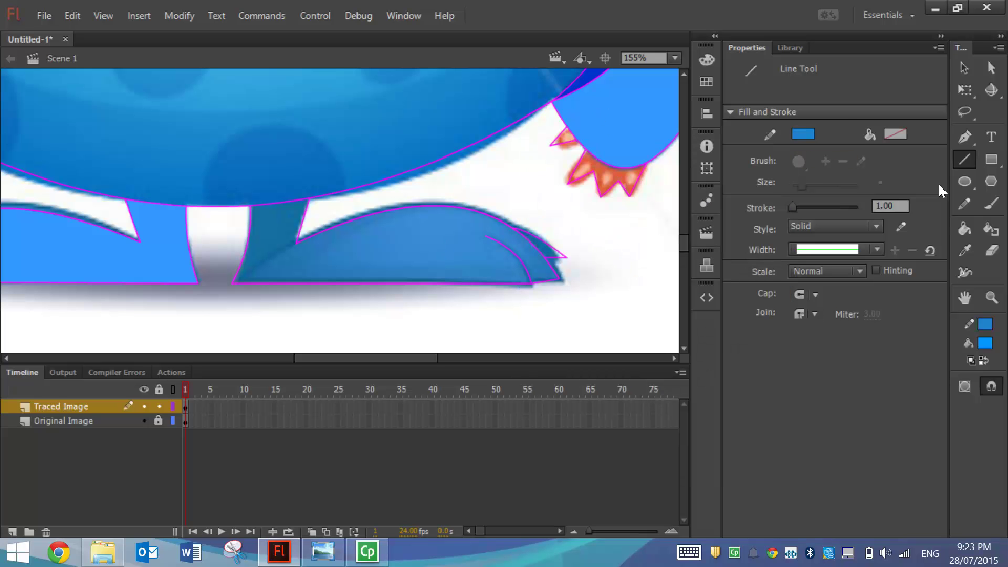
# Fill the monster's right foot bright blue with the Paint Bucket.
pyautogui.click(963, 229)
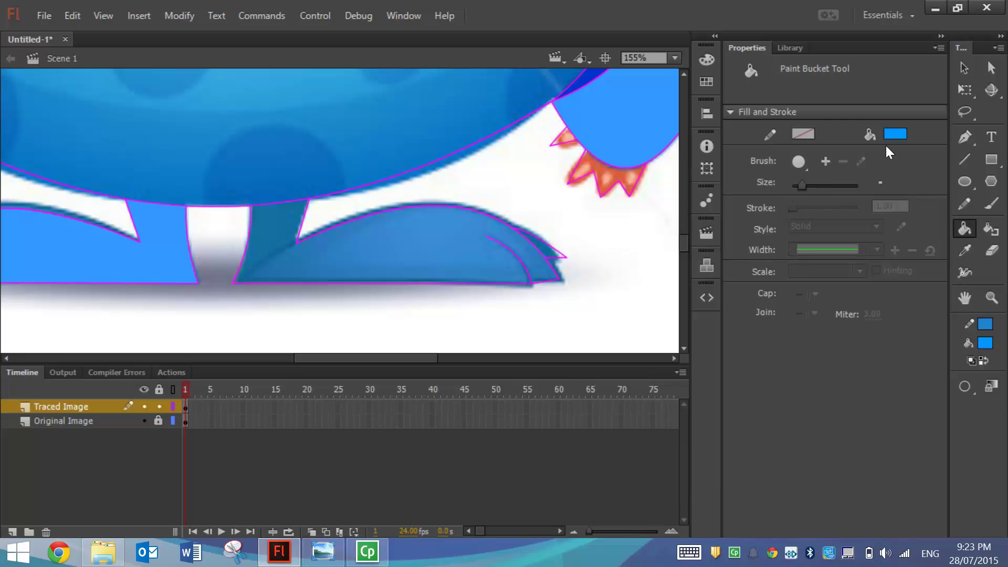
pyautogui.click(420, 266)
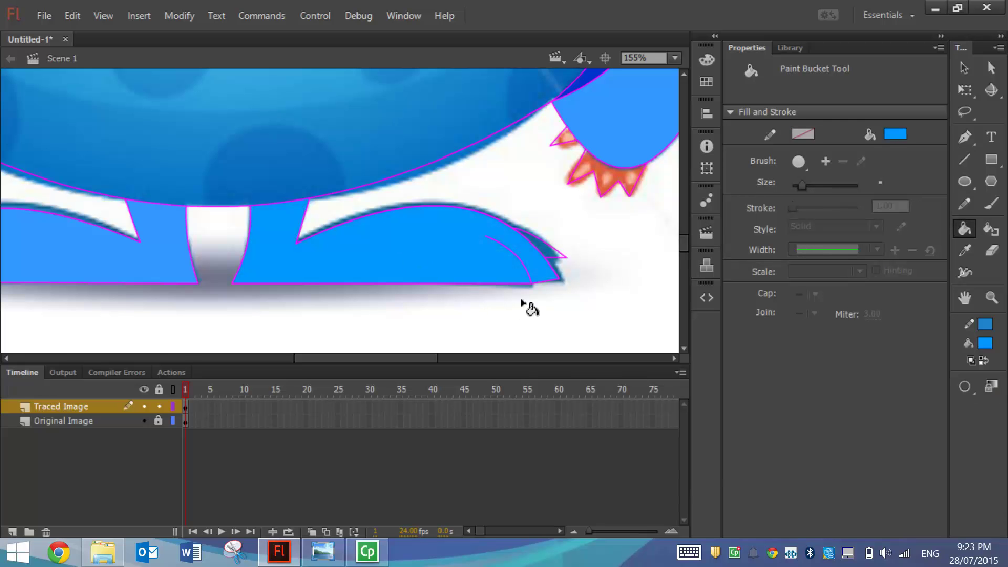
pyautogui.moveTo(410, 358)
pyautogui.mouseDown()
pyautogui.moveTo(365, 358)
pyautogui.moveTo(428, 352)
pyautogui.mouseUp()
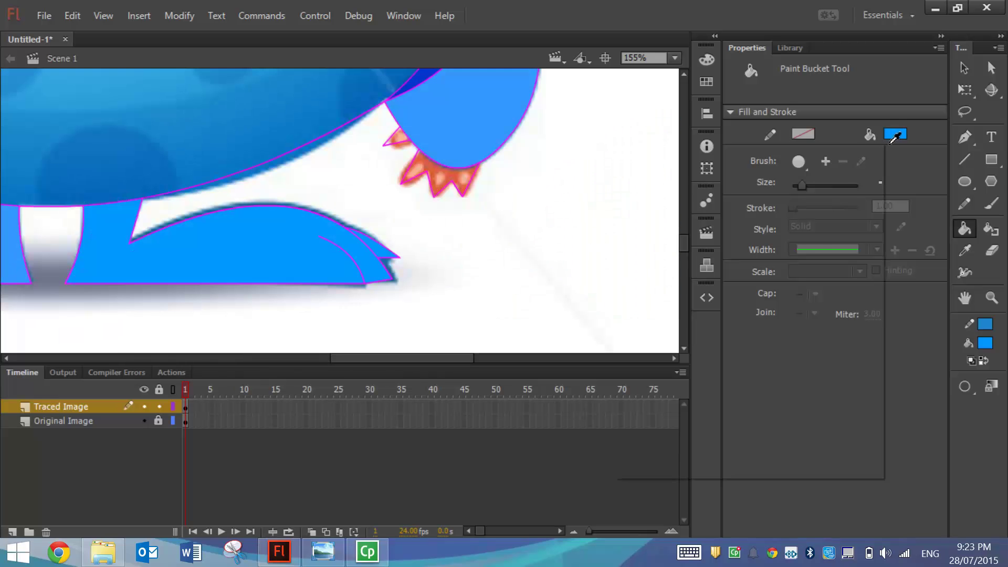
# Fill the upper and lower claws on both hands orange, then fit the stage in the window.
pyautogui.click(893, 132)
pyautogui.click(838, 241)
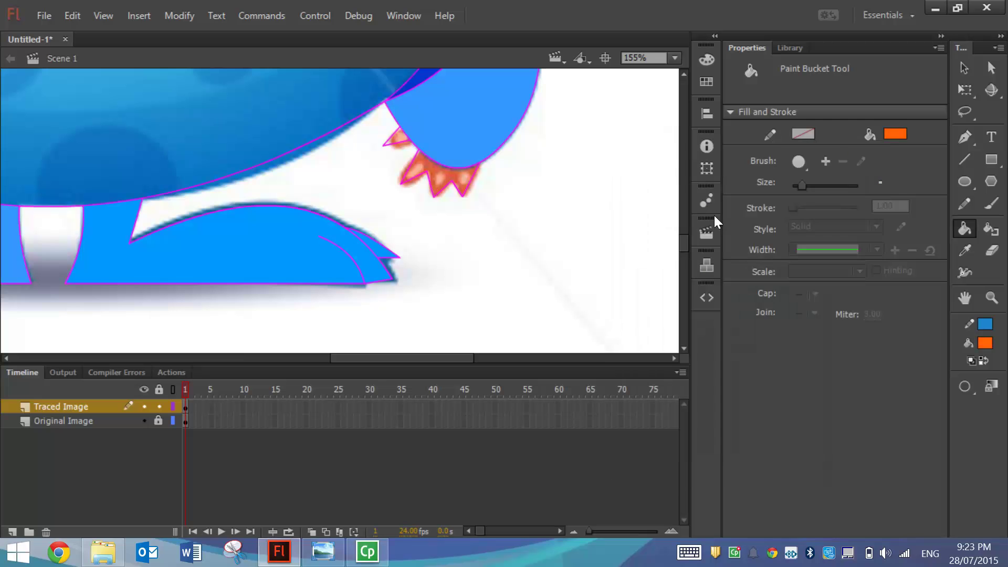
pyautogui.click(402, 139)
pyautogui.click(435, 172)
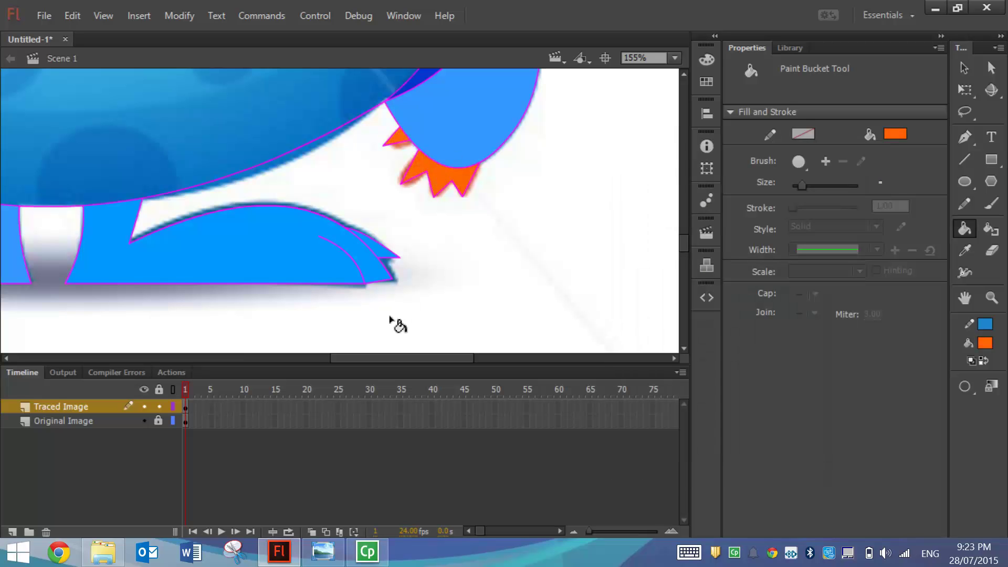
pyautogui.moveTo(400, 360); pyautogui.dragTo(263, 350)
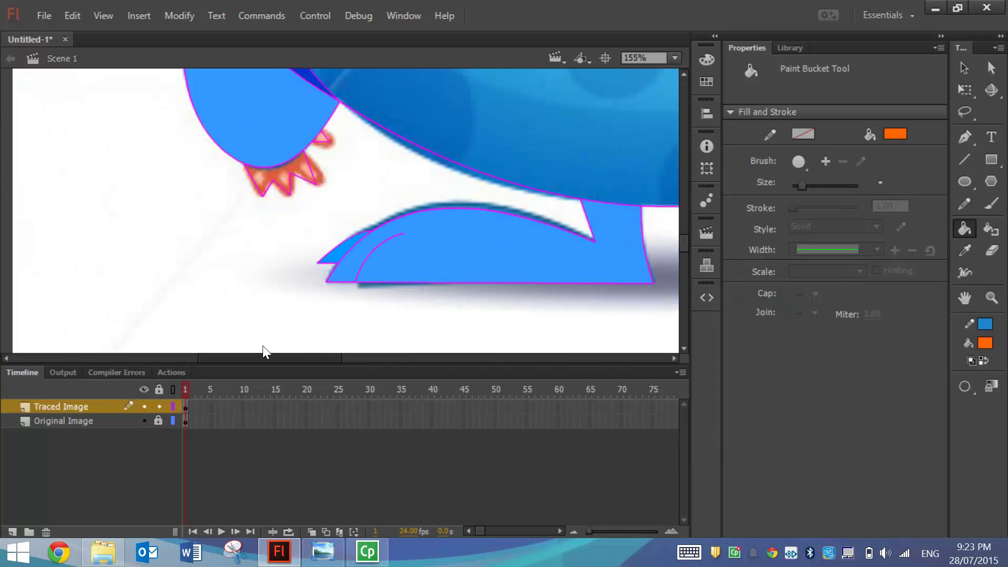
pyautogui.click(266, 177)
pyautogui.click(325, 141)
pyautogui.click(675, 58)
pyautogui.click(672, 77)
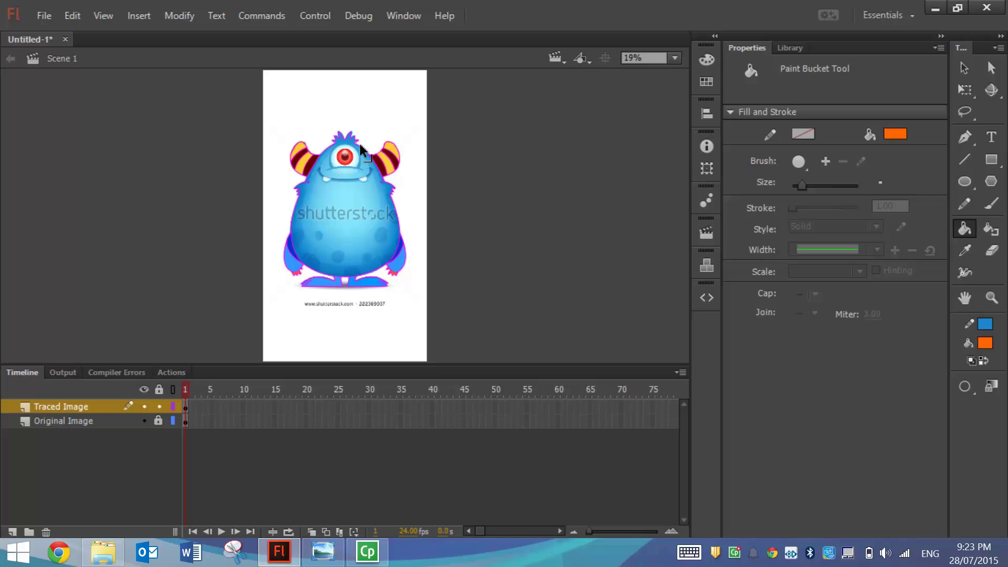
# Zoom into the monster's face and eye with a Zoom tool marquee.
pyautogui.hotkey('ctrl', '=')
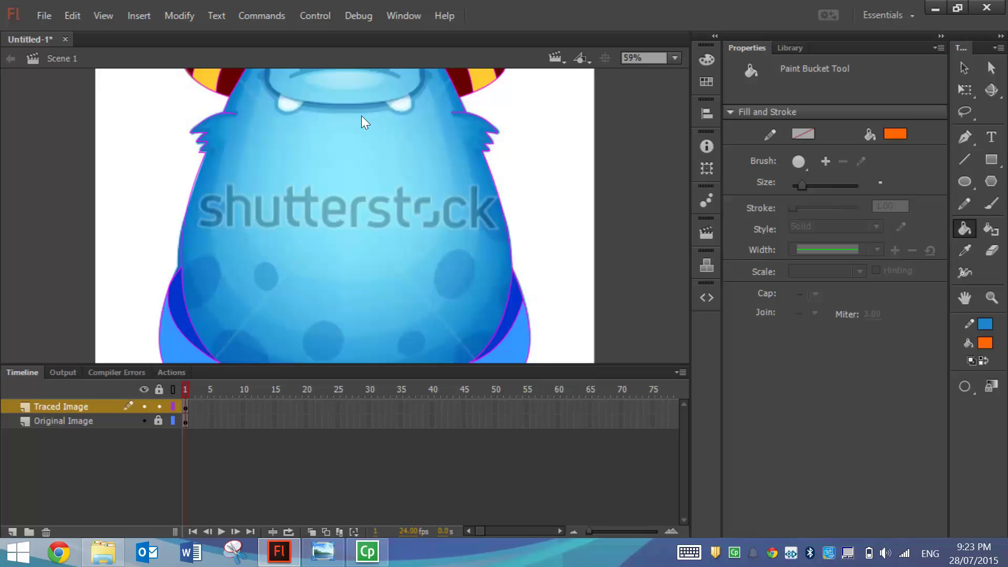
pyautogui.hotkey('ctrl', '-')
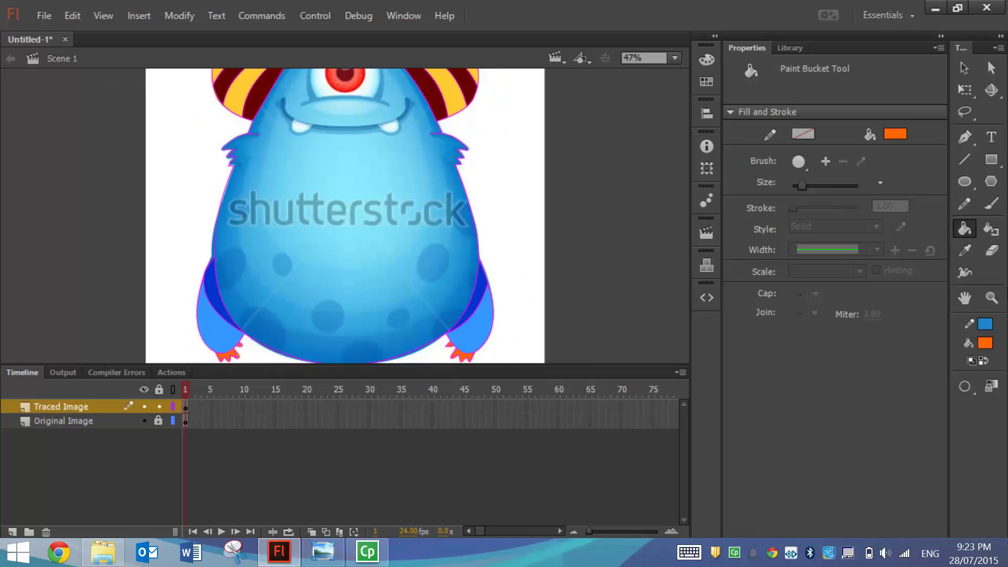
pyautogui.hotkey('ctrl', '-')
pyautogui.click(991, 297)
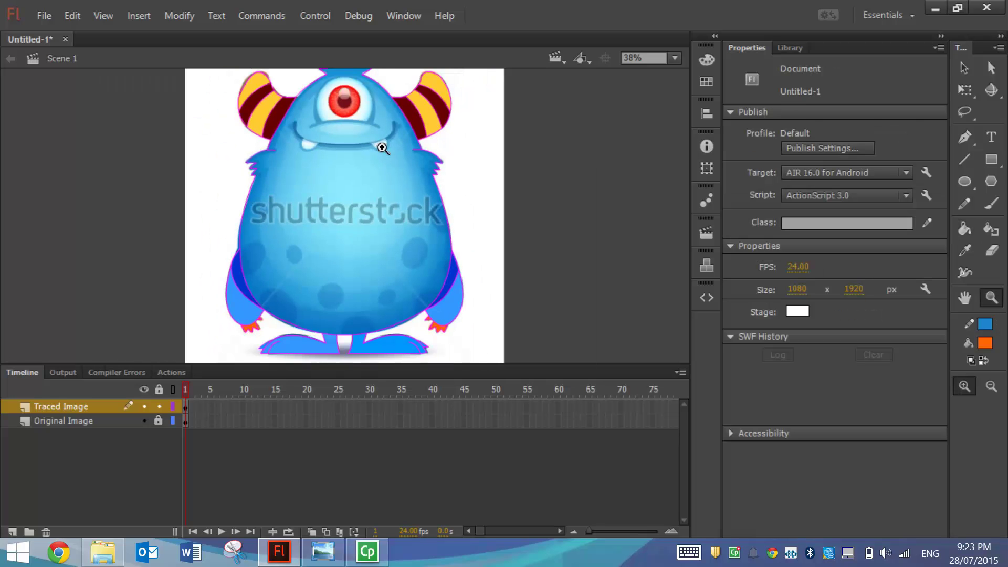
pyautogui.moveTo(274, 70); pyautogui.dragTo(418, 171)
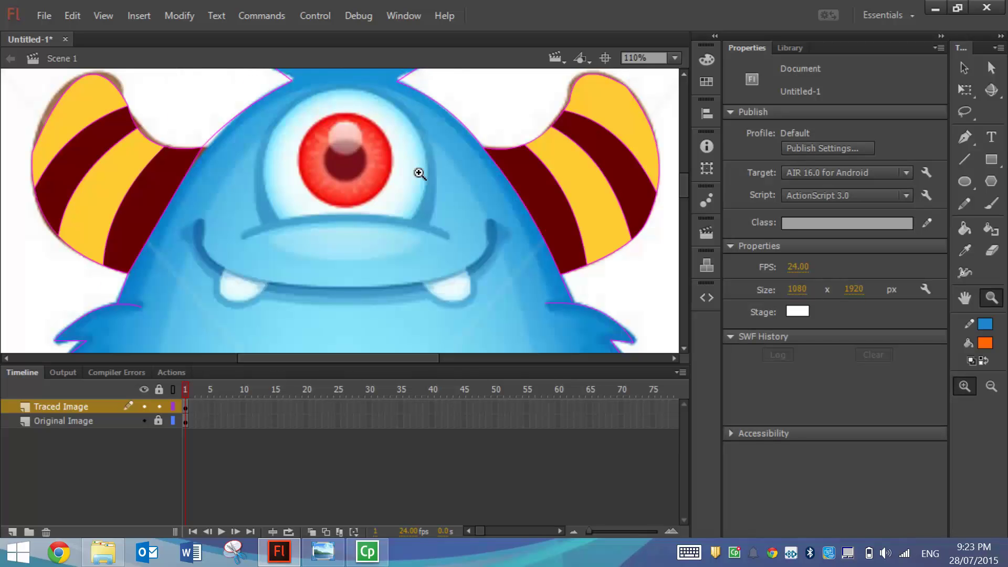
# Draw a test line across the mouth with the Line Tool and undo it.
pyautogui.click(965, 159)
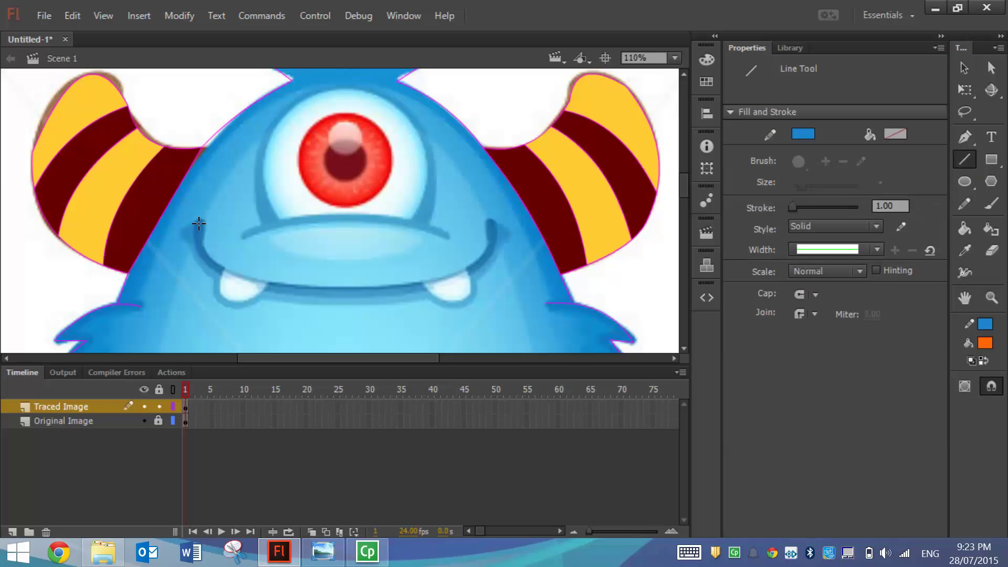
pyautogui.moveTo(205, 221); pyautogui.dragTo(493, 222)
pyautogui.hotkey('ctrl', 'z')
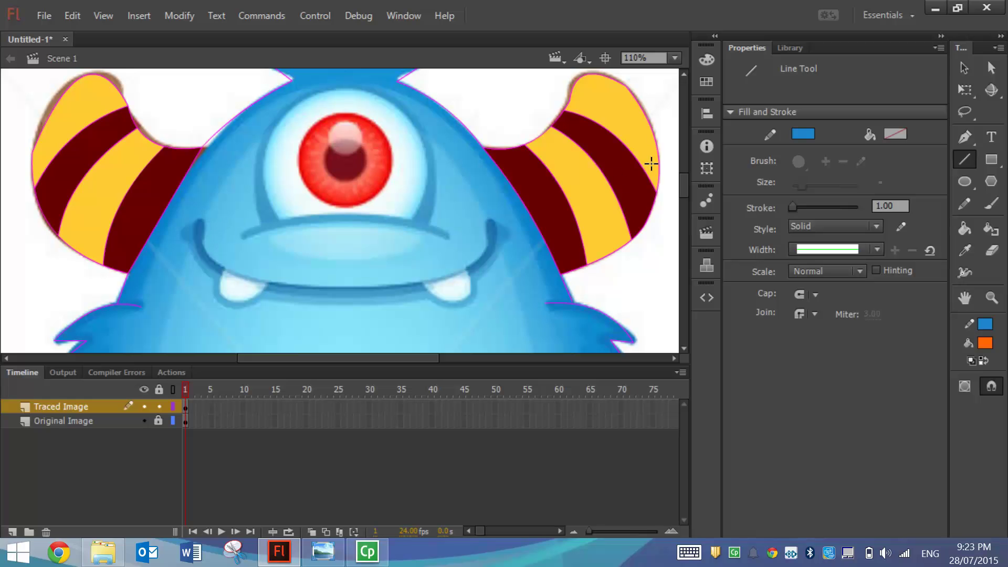
# Set the stroke to magenta and trace the mouth and left tooth with curved lines.
pyautogui.click(797, 135)
pyautogui.click(571, 304)
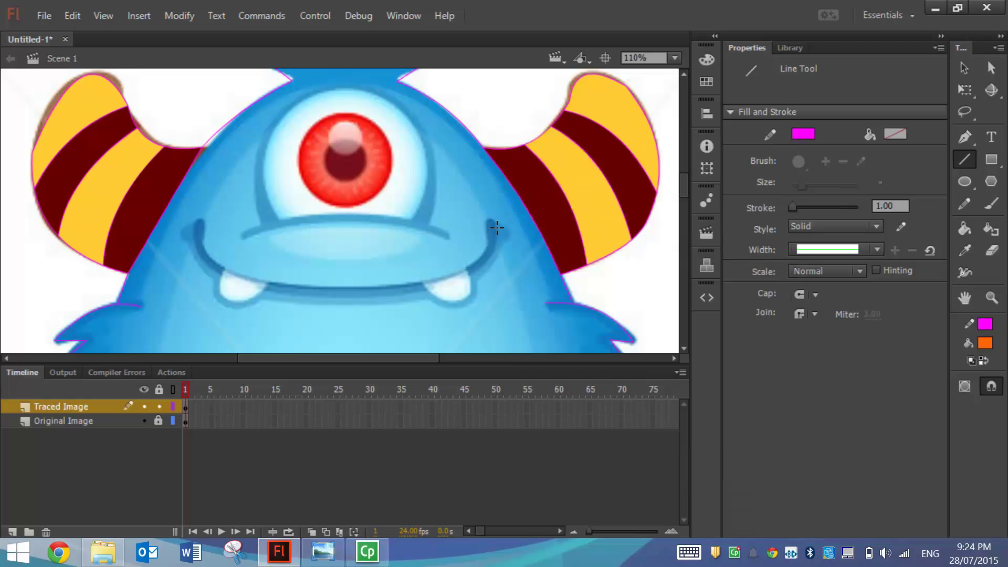
pyautogui.moveTo(492, 221)
pyautogui.mouseDown()
pyautogui.moveTo(423, 250)
pyautogui.moveTo(418, 283)
pyautogui.moveTo(241, 285)
pyautogui.moveTo(268, 285)
pyautogui.moveTo(199, 223)
pyautogui.mouseUp()
pyautogui.moveTo(241, 261); pyautogui.dragTo(220, 269)
pyautogui.moveTo(446, 256)
pyautogui.mouseDown()
pyautogui.moveTo(477, 264)
pyautogui.moveTo(465, 314)
pyautogui.mouseUp()
pyautogui.moveTo(266, 284)
pyautogui.mouseDown()
pyautogui.moveTo(248, 303)
pyautogui.moveTo(225, 271)
pyautogui.mouseUp()
pyautogui.moveTo(258, 294); pyautogui.dragTo(259, 299)
# Trace the upper lip as an arch and outline the eye with curved magenta lines.
pyautogui.moveTo(243, 239); pyautogui.dragTo(448, 245)
pyautogui.moveTo(360, 239); pyautogui.dragTo(361, 218)
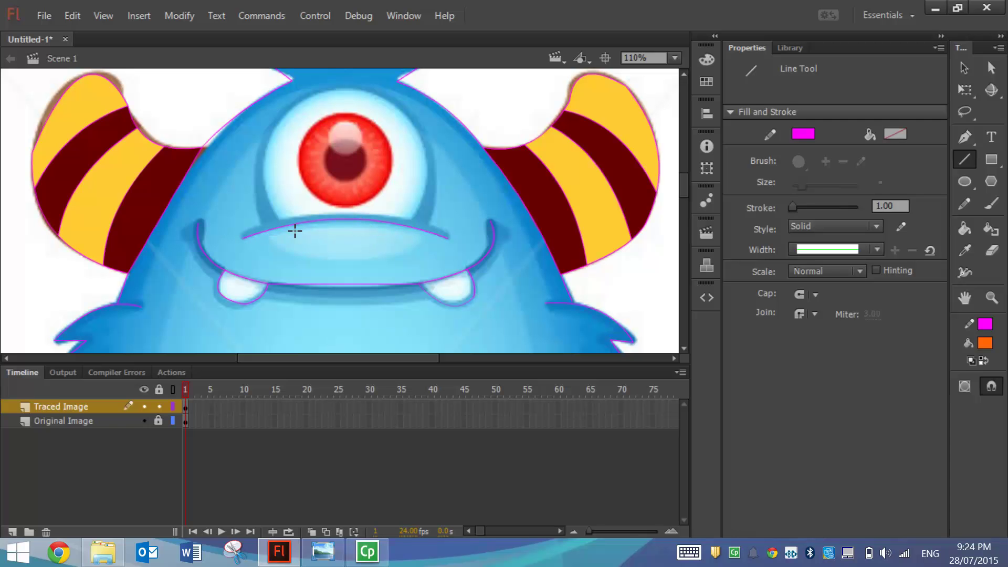
pyautogui.moveTo(277, 233); pyautogui.dragTo(329, 89)
pyautogui.moveTo(300, 159); pyautogui.dragTo(260, 153)
pyautogui.moveTo(329, 91); pyautogui.dragTo(429, 152)
pyautogui.moveTo(429, 152)
pyautogui.mouseDown()
pyautogui.moveTo(400, 222)
pyautogui.moveTo(414, 226)
pyautogui.mouseUp()
pyautogui.moveTo(402, 137); pyautogui.dragTo(425, 116)
# With the Oval tool and no fill, circle the pupil and nudge it right.
pyautogui.click(966, 183)
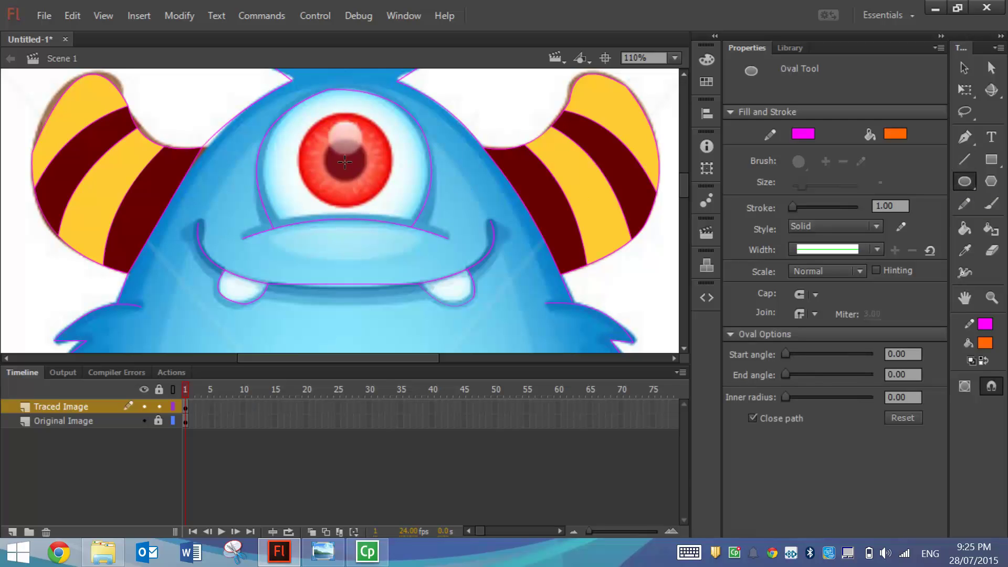
pyautogui.click(885, 130)
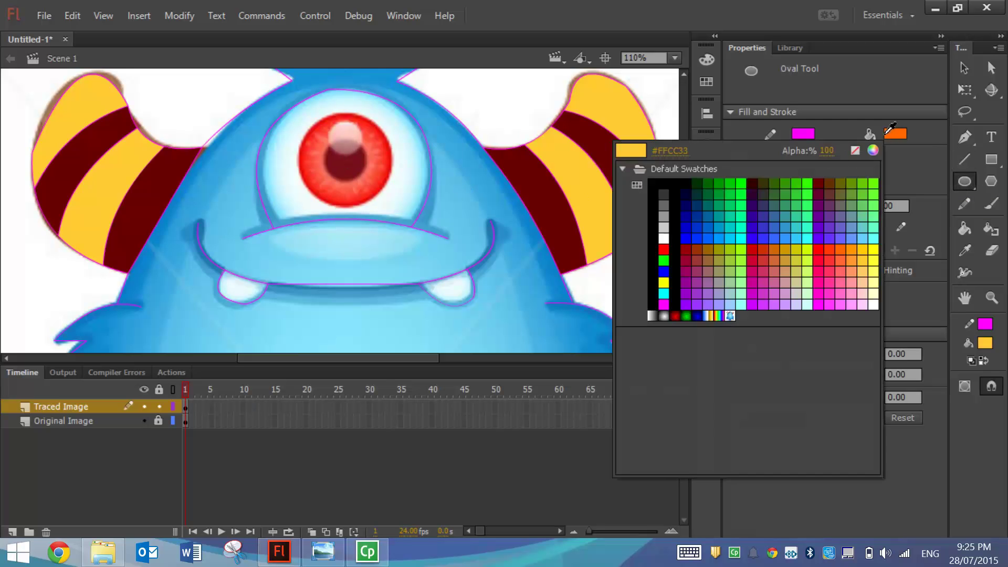
pyautogui.click(857, 148)
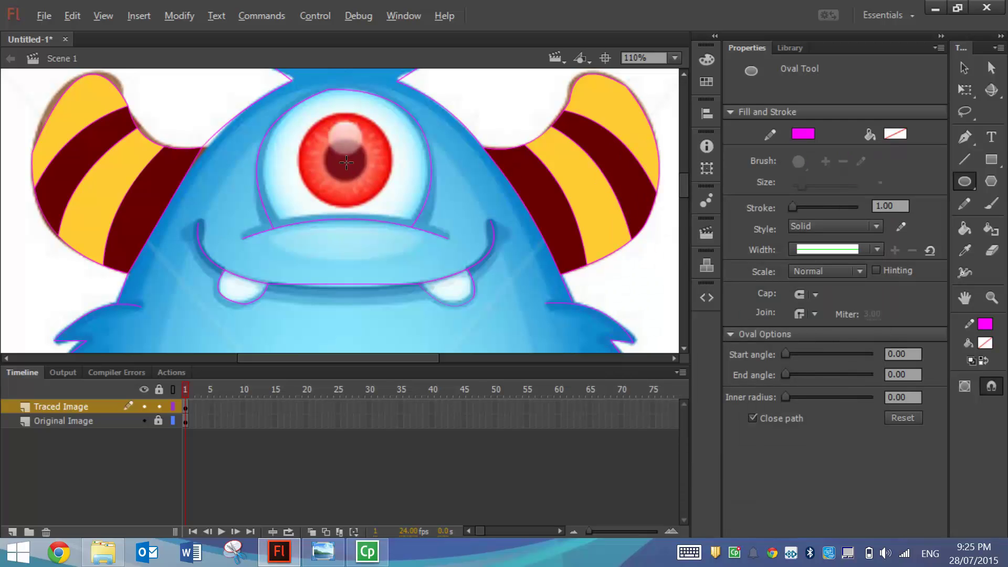
pyautogui.moveTo(345, 160); pyautogui.dragTo(365, 169)
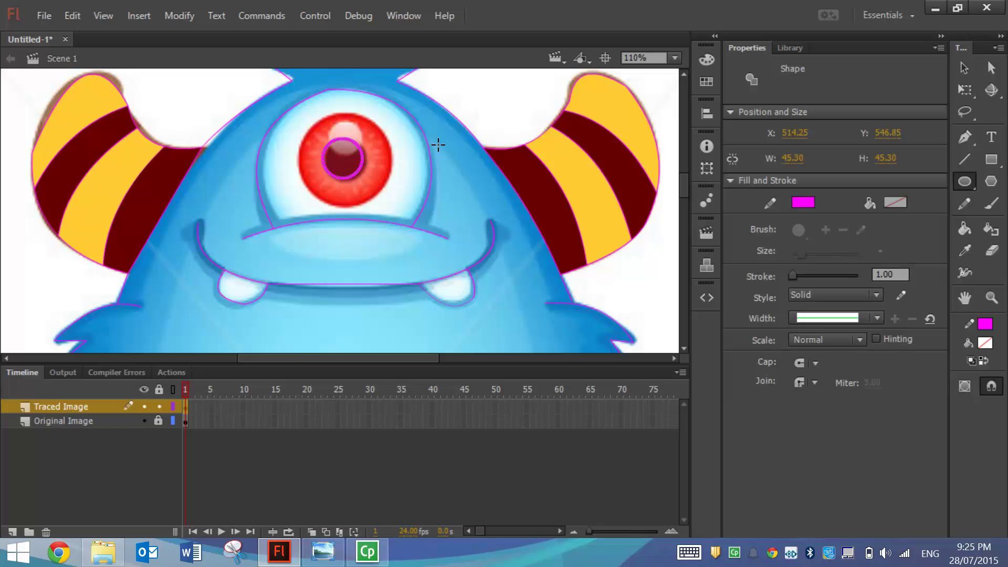
pyautogui.press('Right')
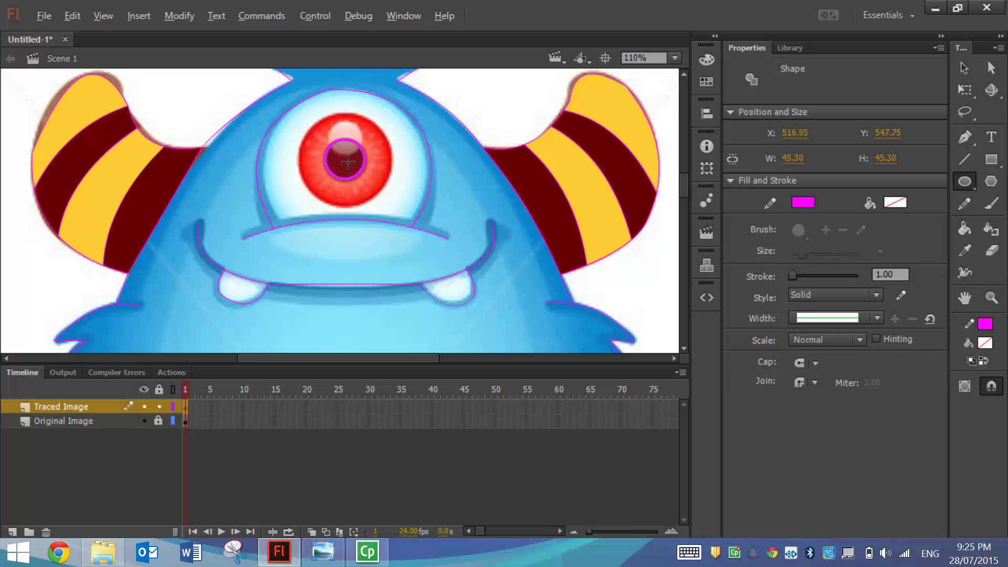
# Draw a larger circle around the iris, nudge it into place, and circle the highlight.
pyautogui.moveTo(346, 161); pyautogui.dragTo(395, 209)
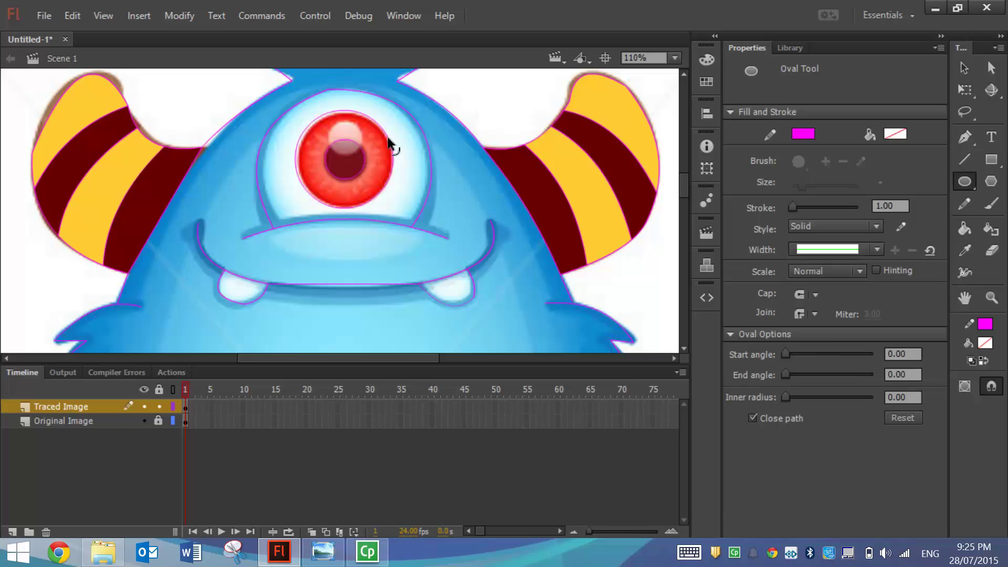
pyautogui.press('ctrl')
pyautogui.press('Right')
pyautogui.press('Down')
pyautogui.press('Down')
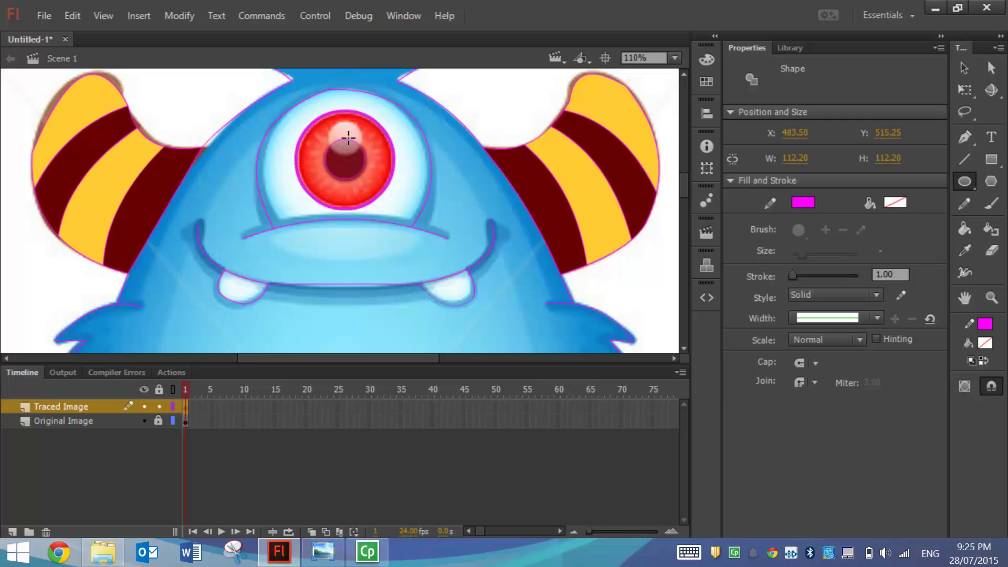
pyautogui.moveTo(348, 138); pyautogui.dragTo(369, 155)
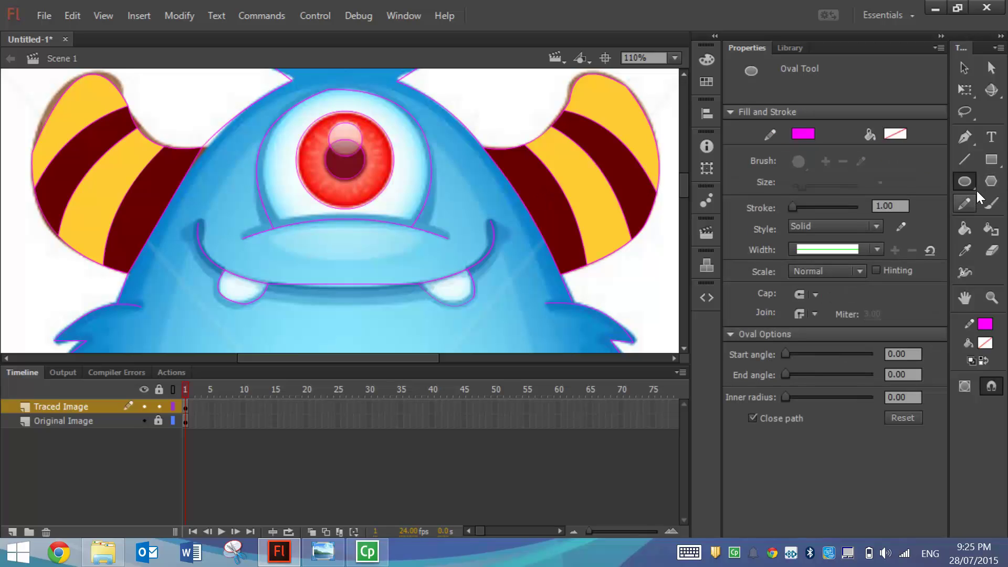
# Fill the eyeball white and the iris red with the Paint Bucket.
pyautogui.click(964, 228)
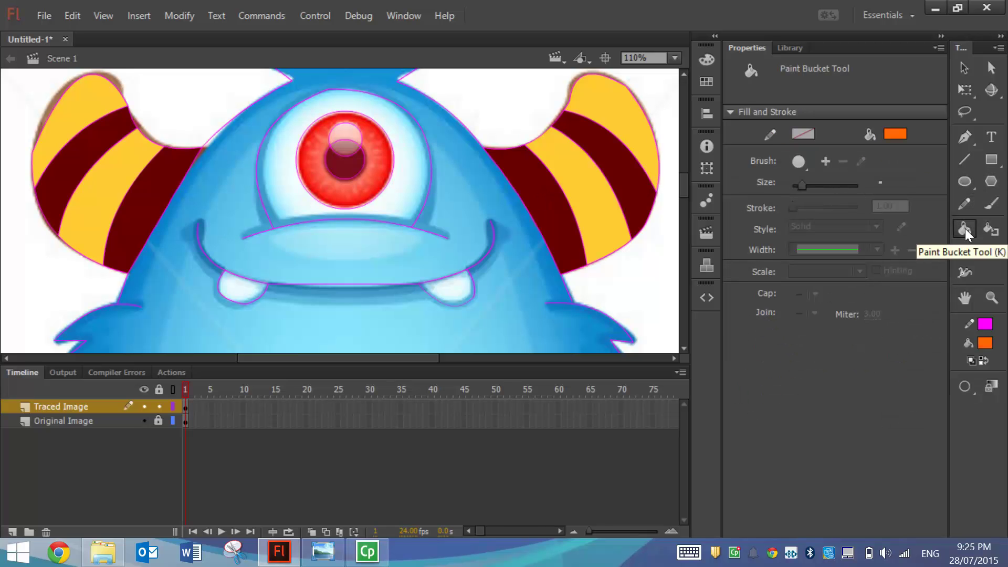
pyautogui.click(894, 133)
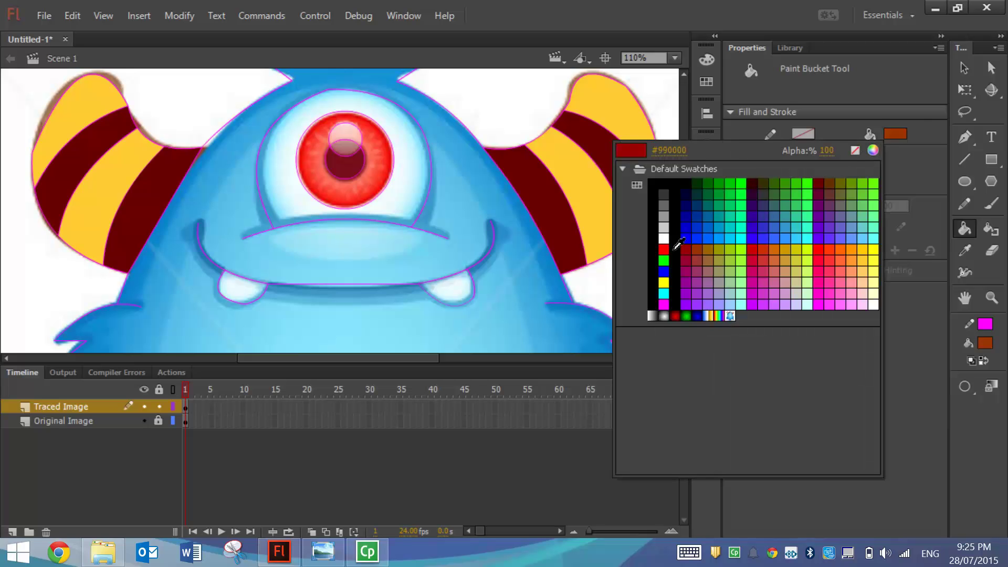
pyautogui.click(664, 237)
pyautogui.click(423, 181)
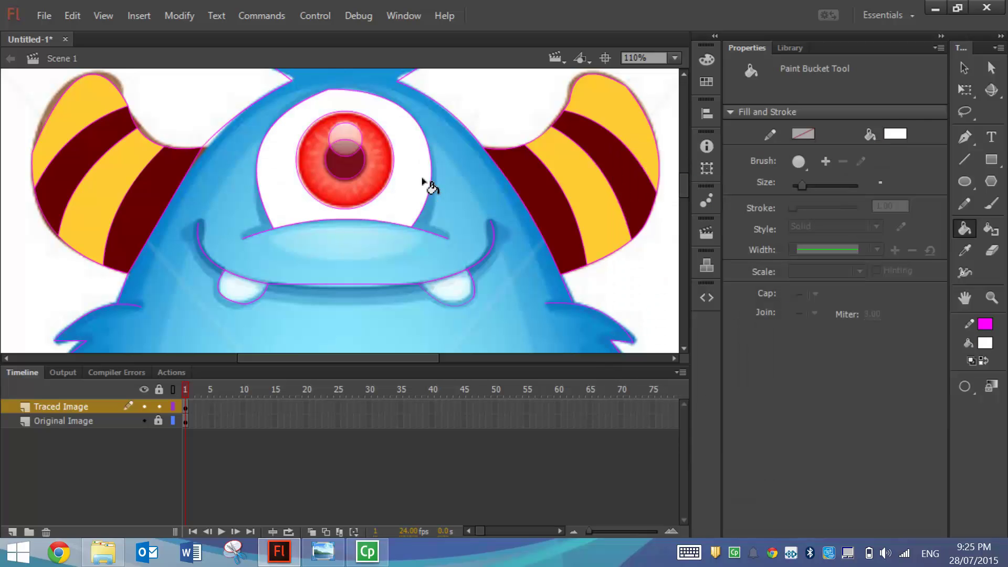
pyautogui.click(895, 133)
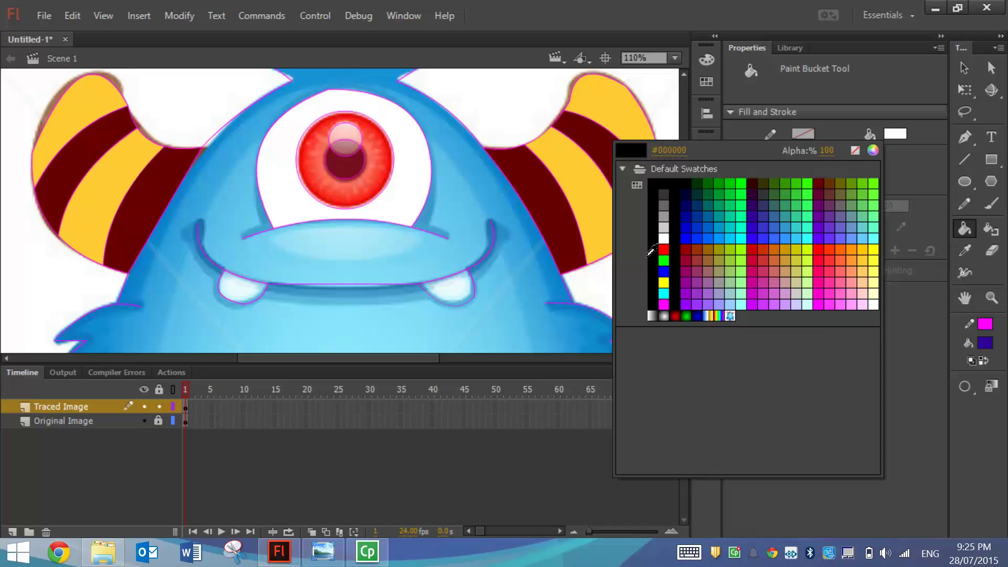
pyautogui.click(664, 248)
pyautogui.click(391, 176)
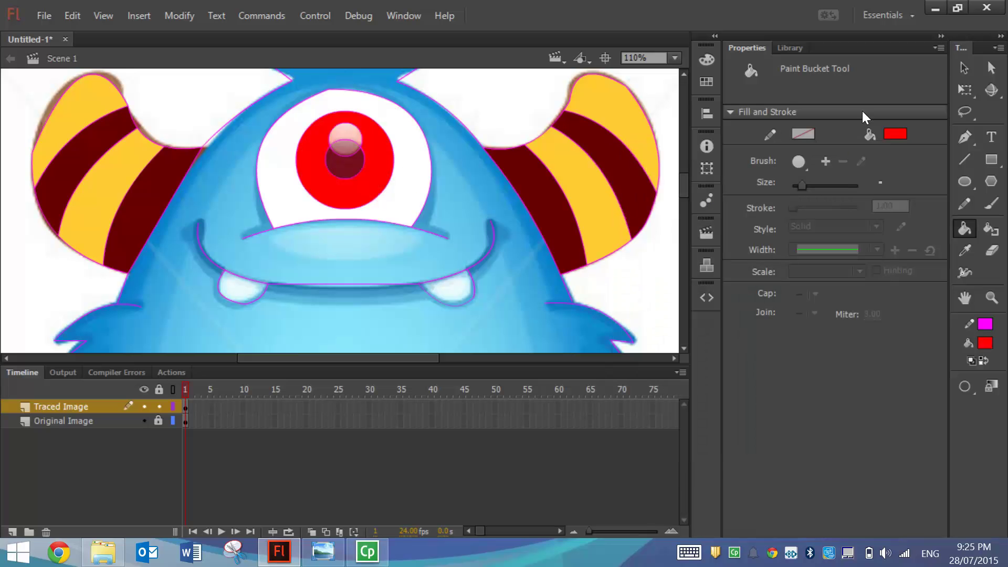
# Fill the highlight white and the pupil areas dark maroon.
pyautogui.click(890, 134)
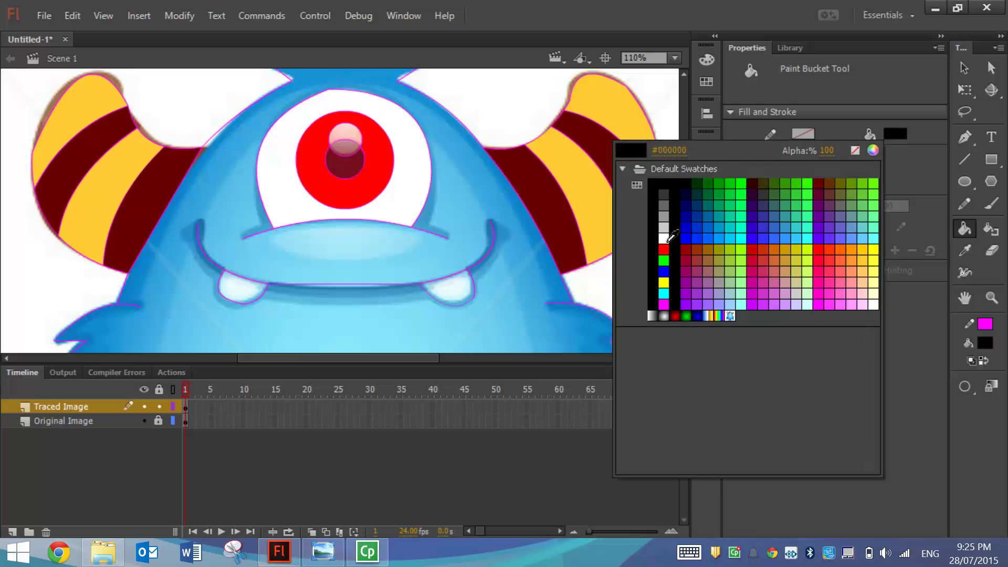
pyautogui.click(669, 234)
pyautogui.click(352, 138)
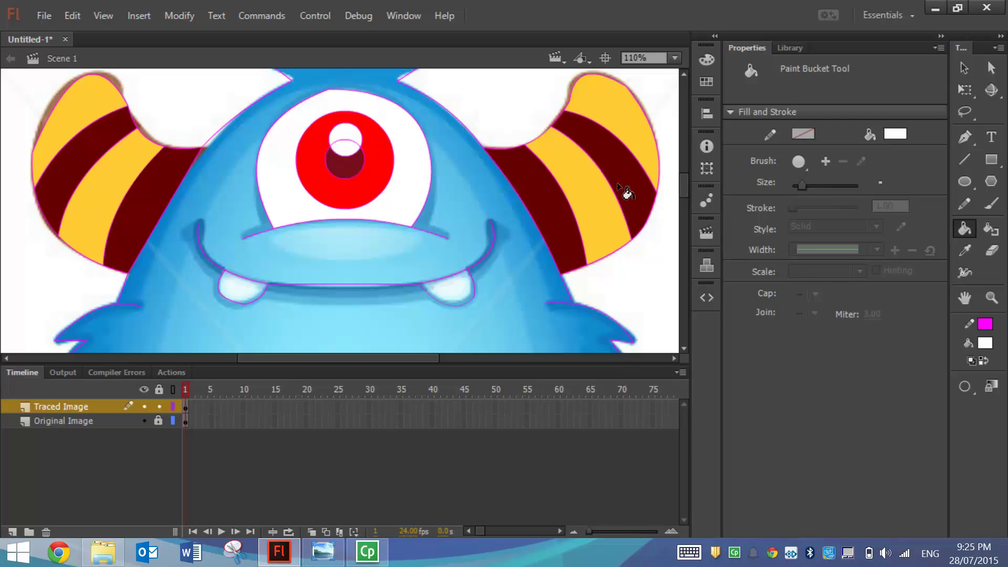
pyautogui.click(892, 134)
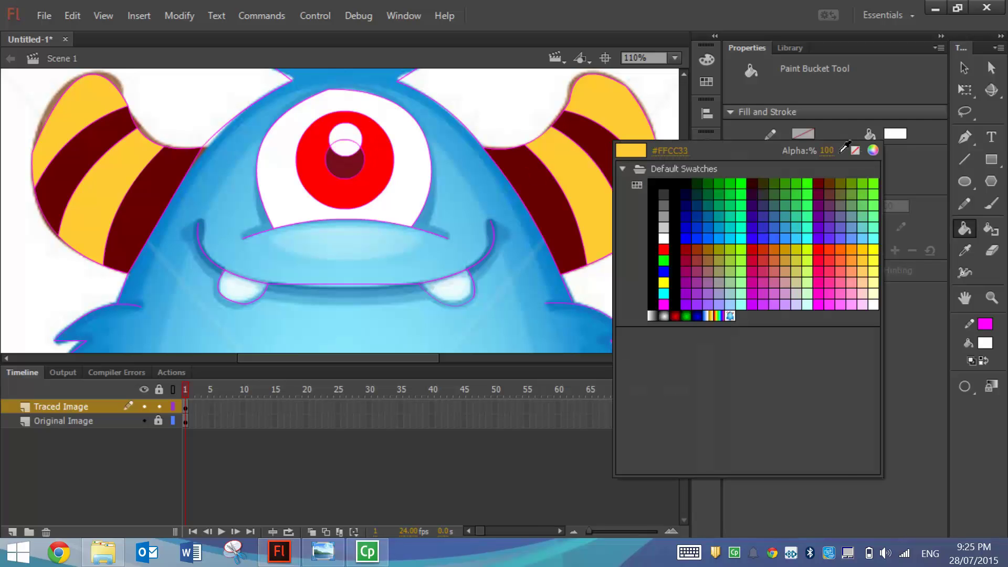
pyautogui.click(819, 194)
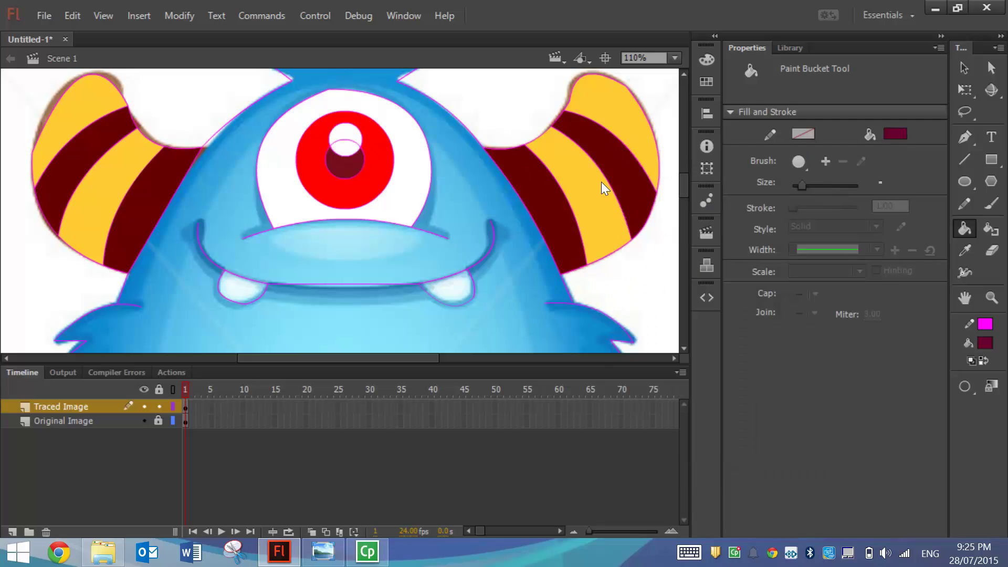
pyautogui.click(348, 167)
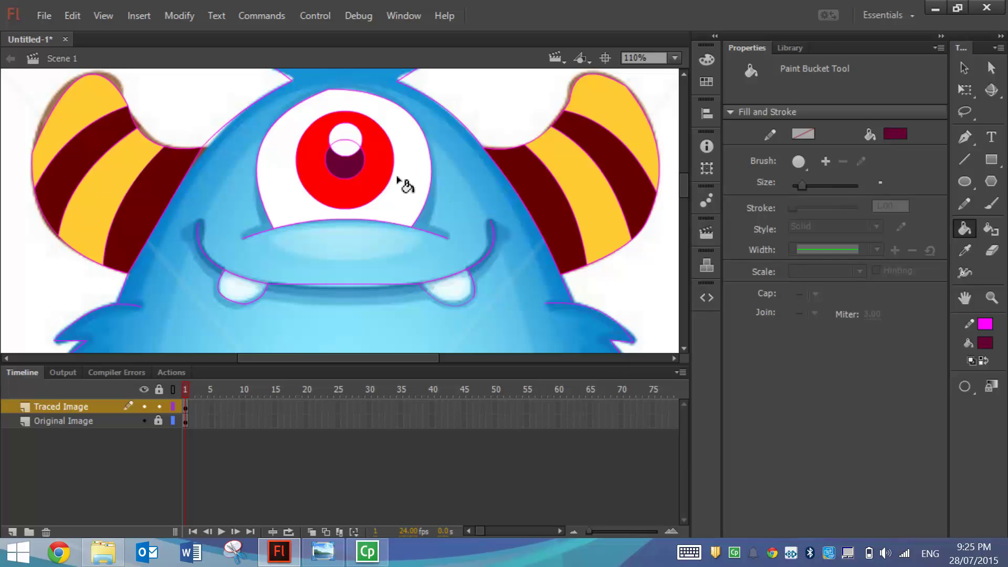
pyautogui.click(902, 135)
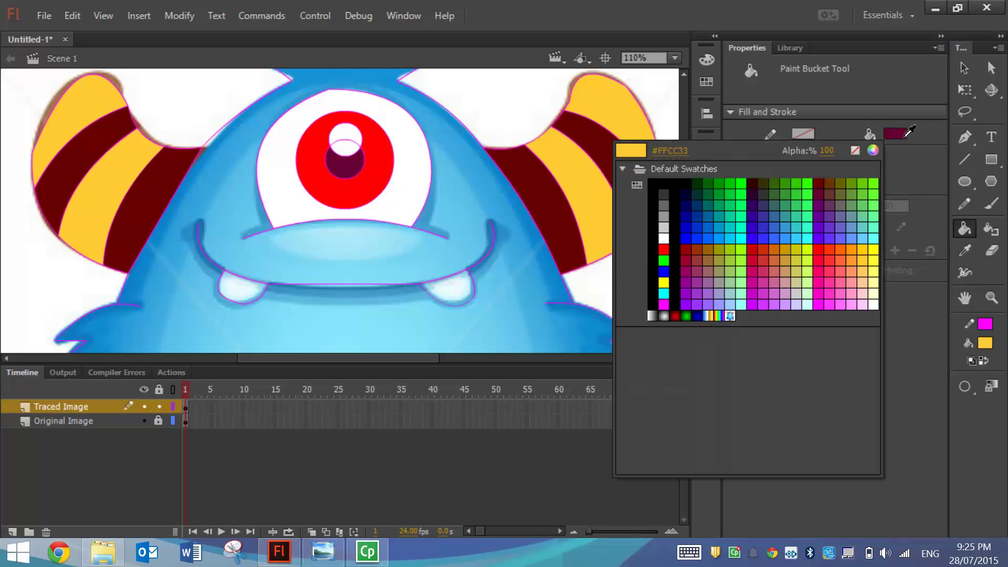
pyautogui.click(343, 150)
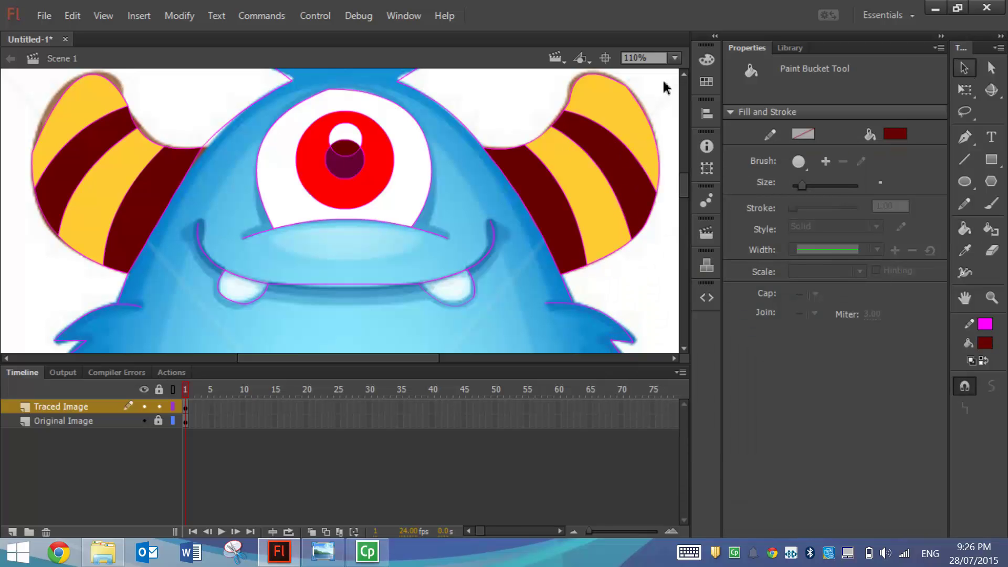
# Select the pupil, set its fill to maroon #660000, and lower its alpha to about 41%.
pyautogui.click(964, 68)
pyautogui.click(349, 152)
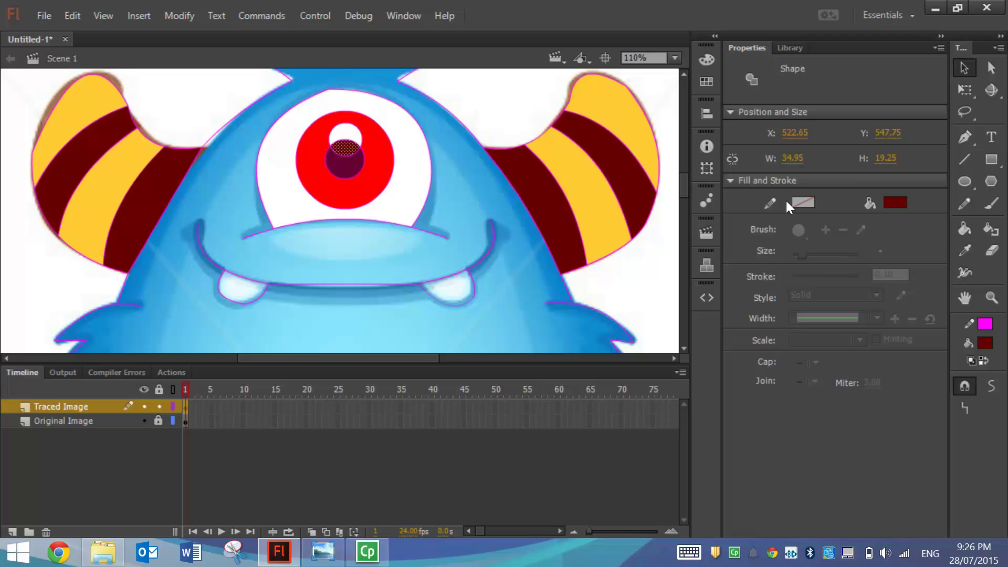
pyautogui.click(900, 203)
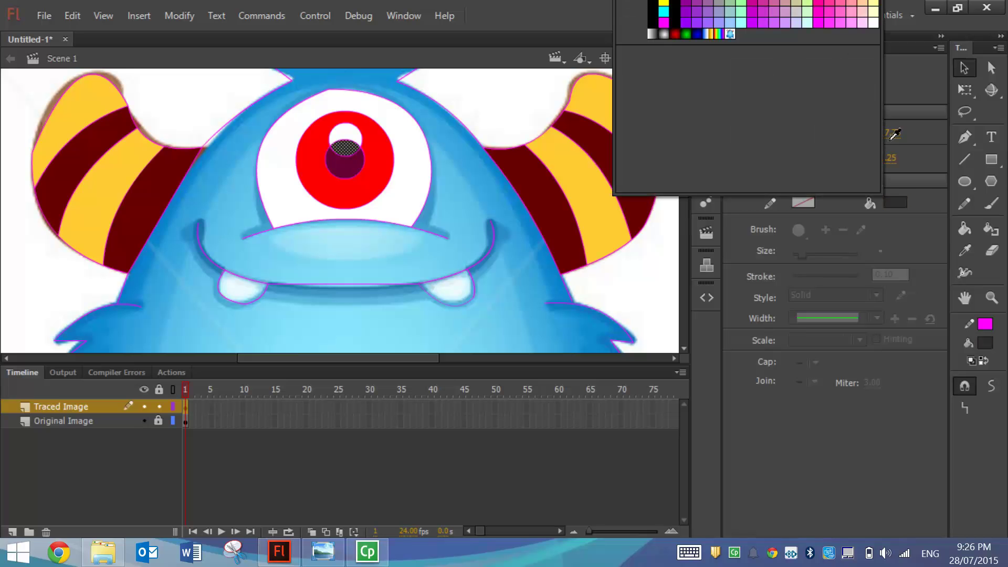
pyautogui.click(904, 206)
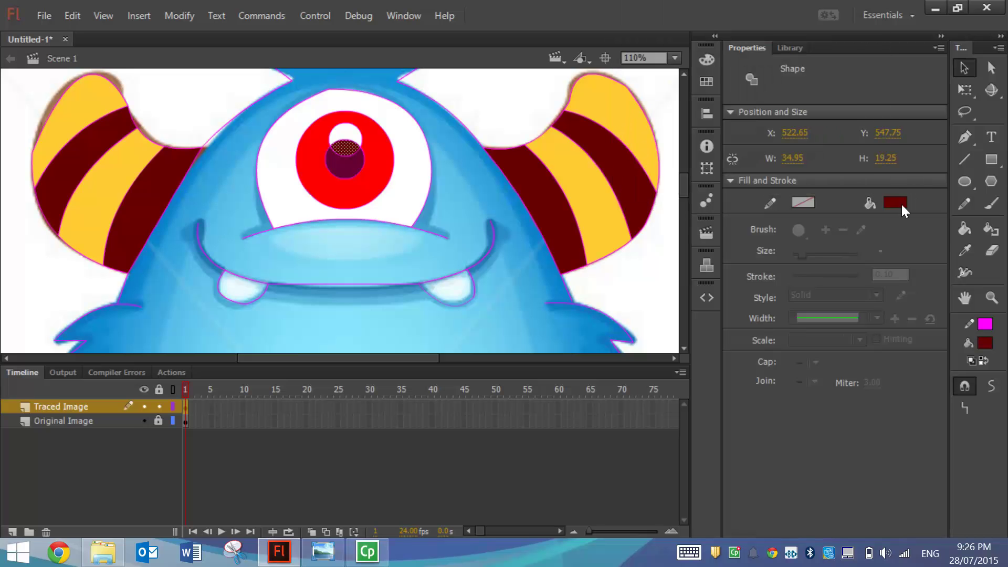
pyautogui.click(705, 60)
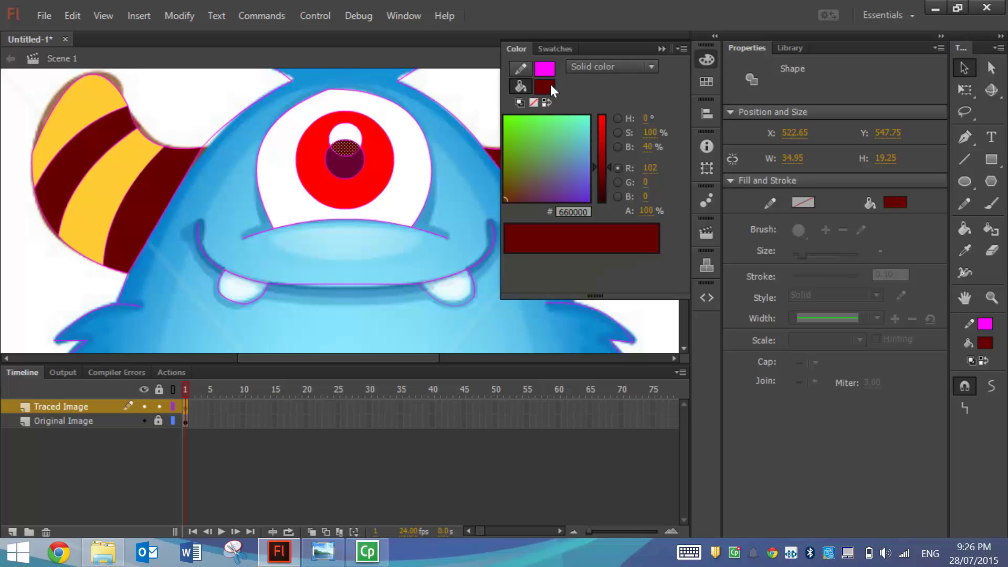
pyautogui.moveTo(647, 212); pyautogui.dragTo(613, 212)
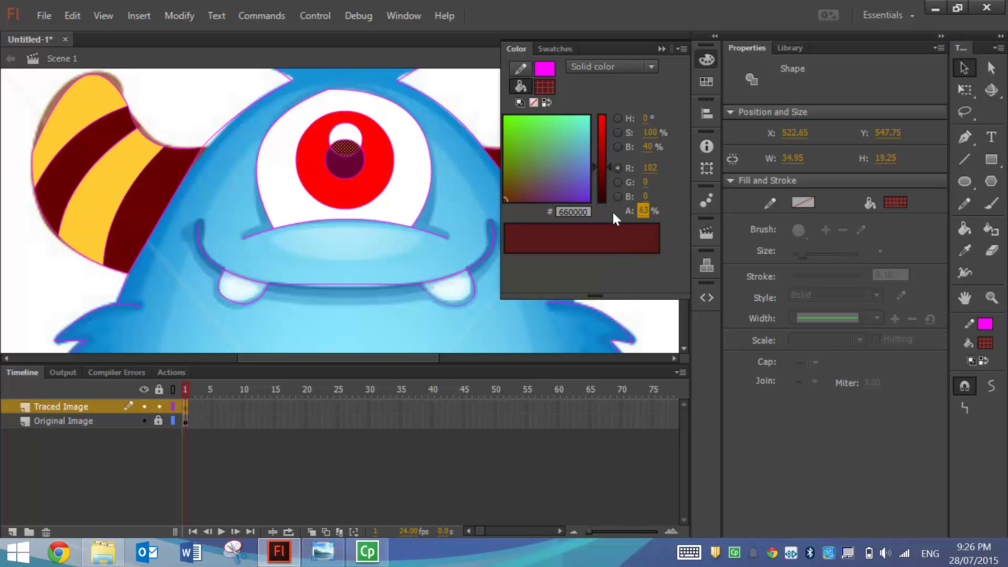
pyautogui.click(345, 155)
pyautogui.moveTo(649, 216); pyautogui.dragTo(628, 216)
pyautogui.click(479, 104)
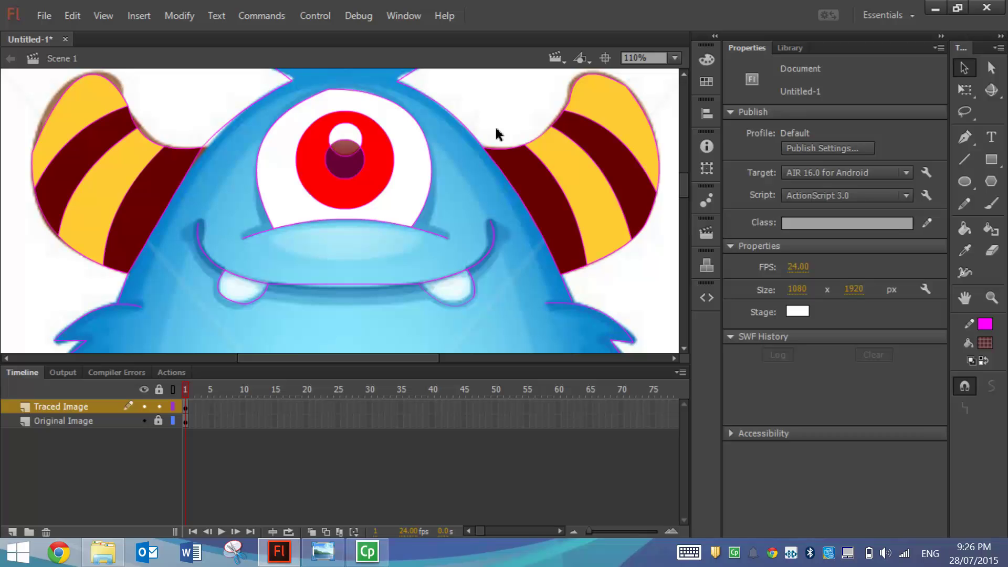
# Zoom out, paint both teeth white with the Paint Bucket, and switch the fill to blue.
pyautogui.scroll(-3, 538, 173)
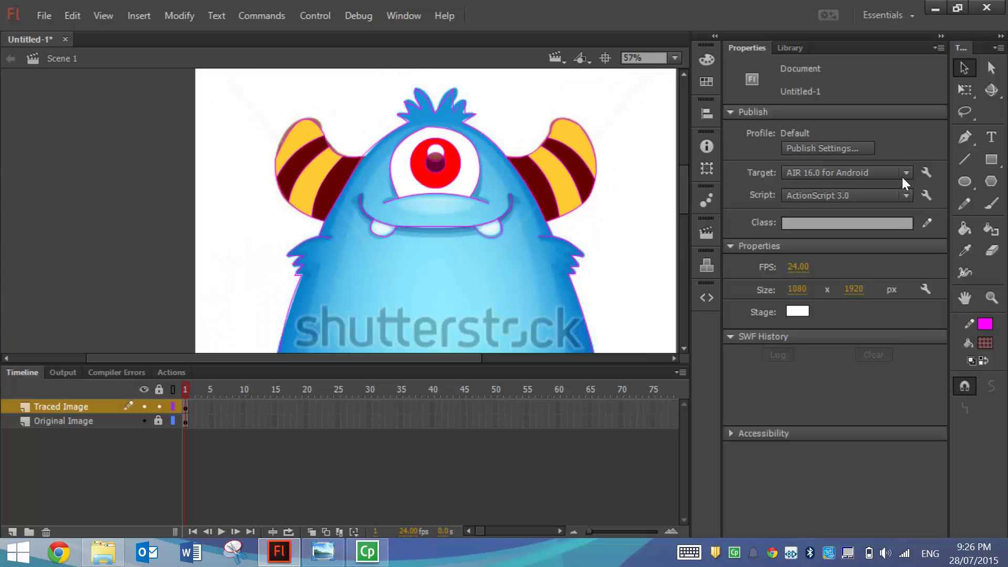
pyautogui.click(970, 228)
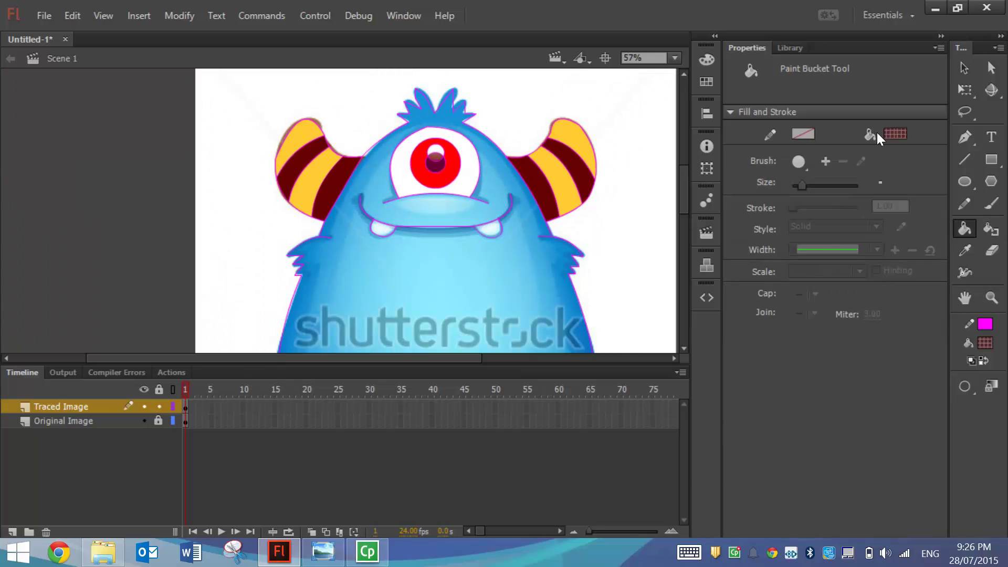
pyautogui.click(892, 134)
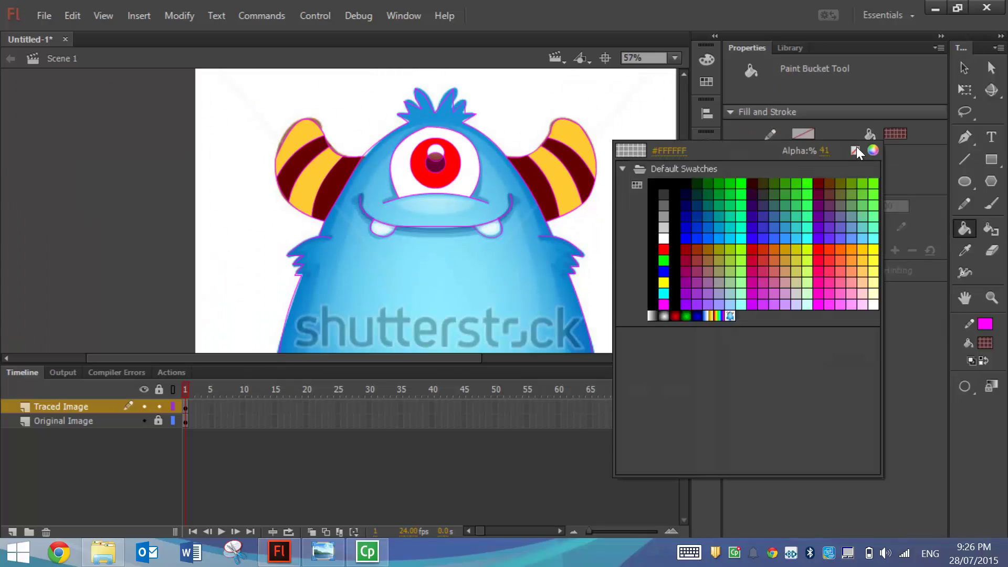
pyautogui.click(926, 166)
pyautogui.click(894, 134)
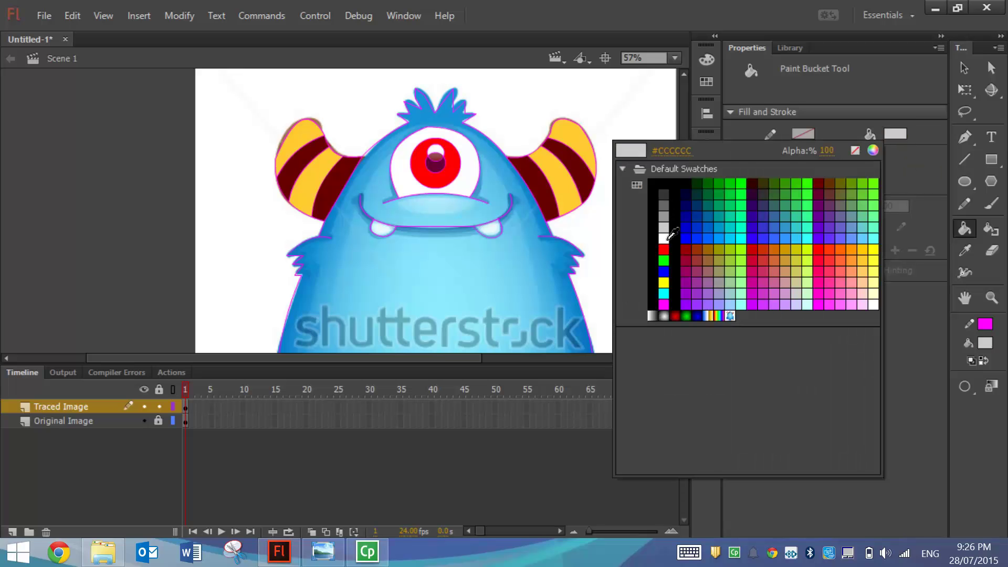
pyautogui.click(665, 239)
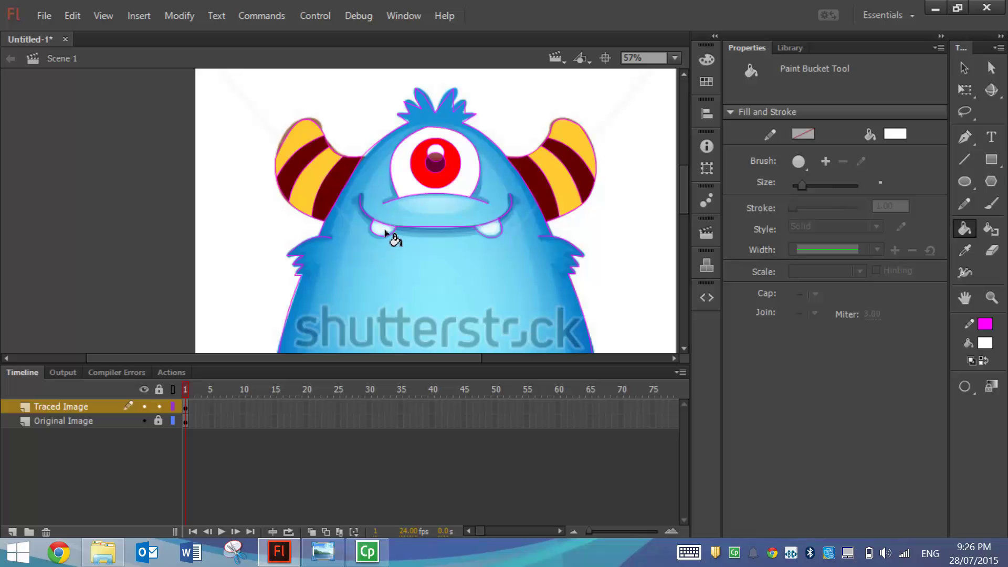
pyautogui.click(498, 231)
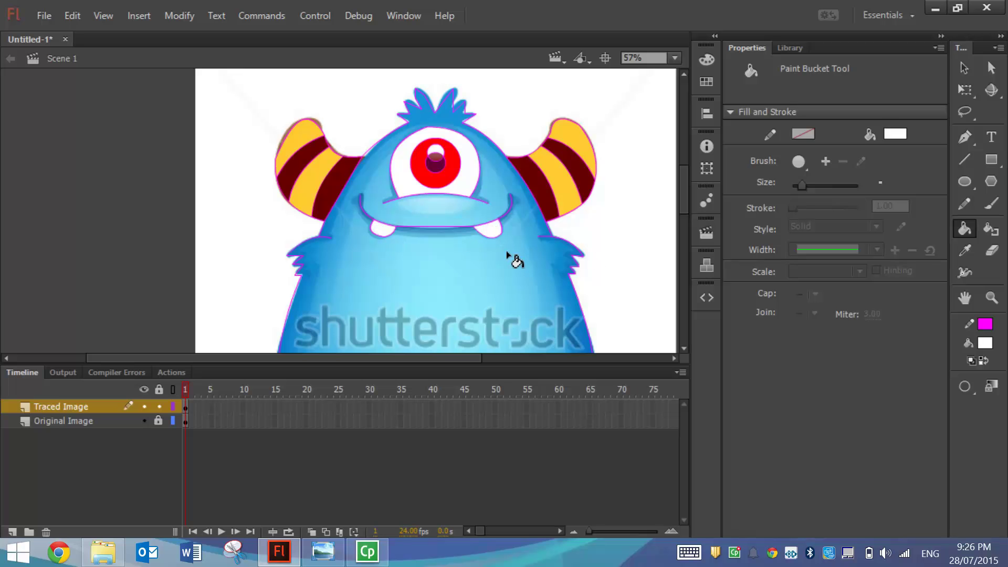
pyautogui.click(894, 133)
pyautogui.click(775, 220)
# Set Gap Size to Close Medium Gaps and fill the head and body light blue (#66CCFF).
pyautogui.scroll(-2, 556, 213)
pyautogui.scroll(-4, 494, 246)
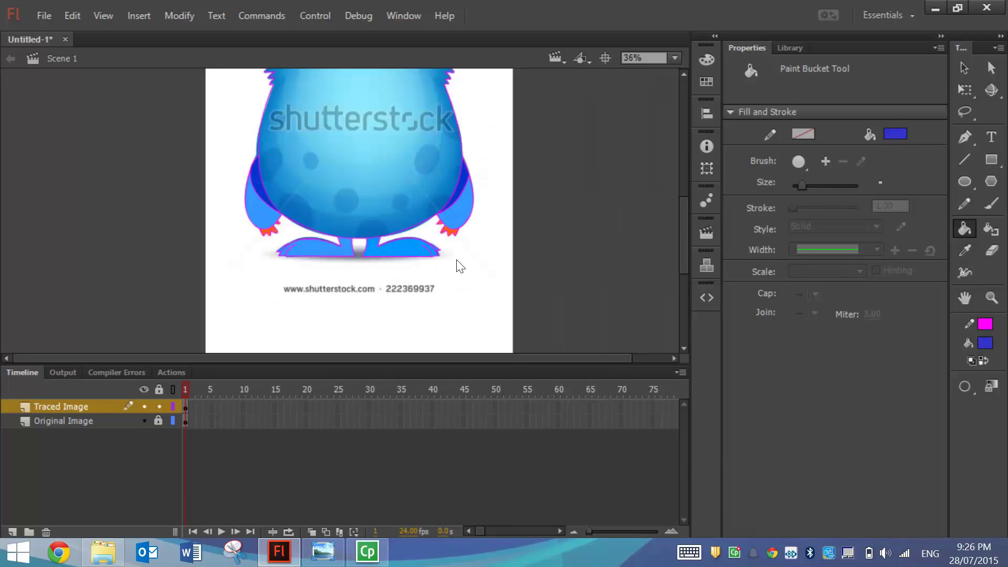
pyautogui.scroll(4, 460, 266)
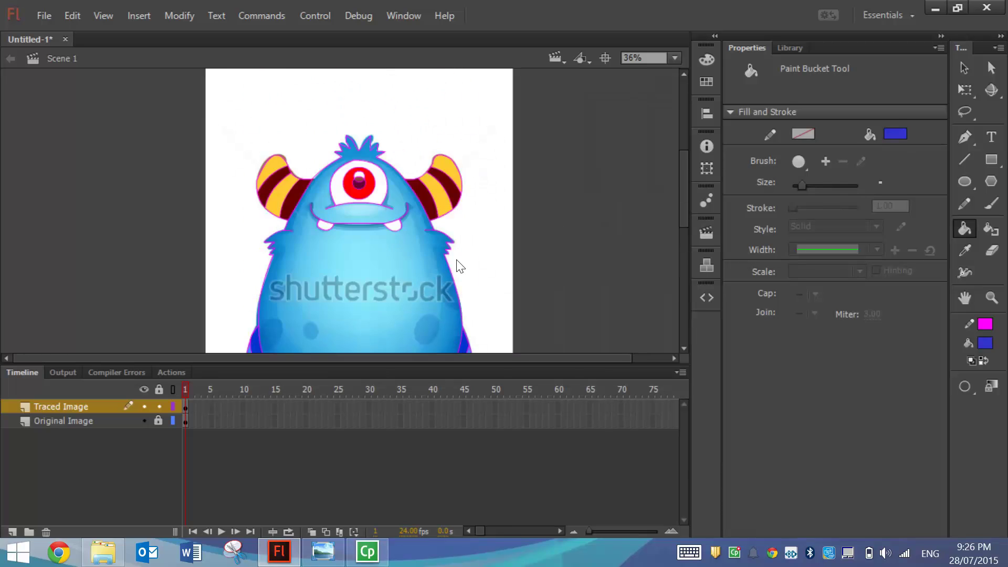
pyautogui.click(964, 386)
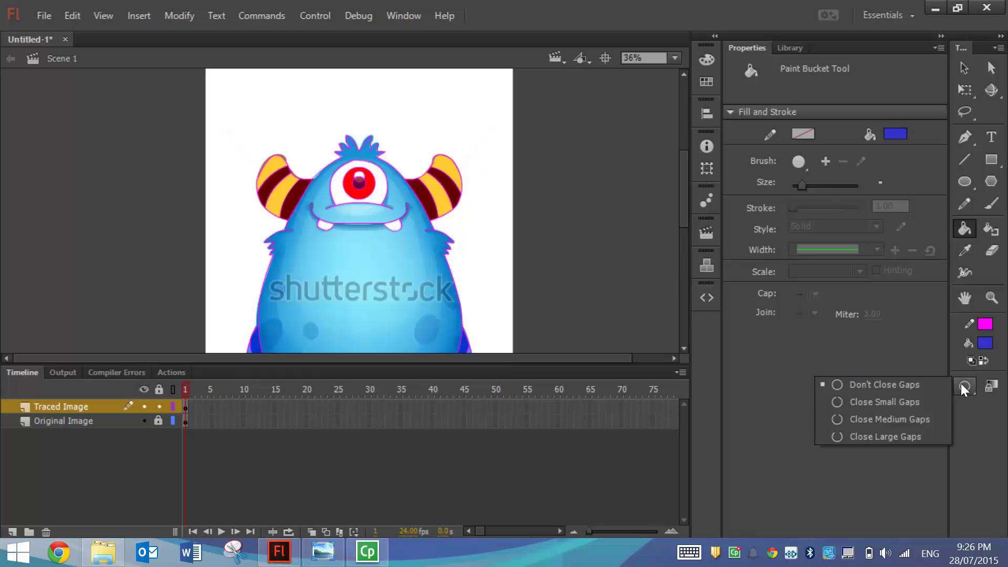
pyautogui.click(874, 421)
pyautogui.click(374, 259)
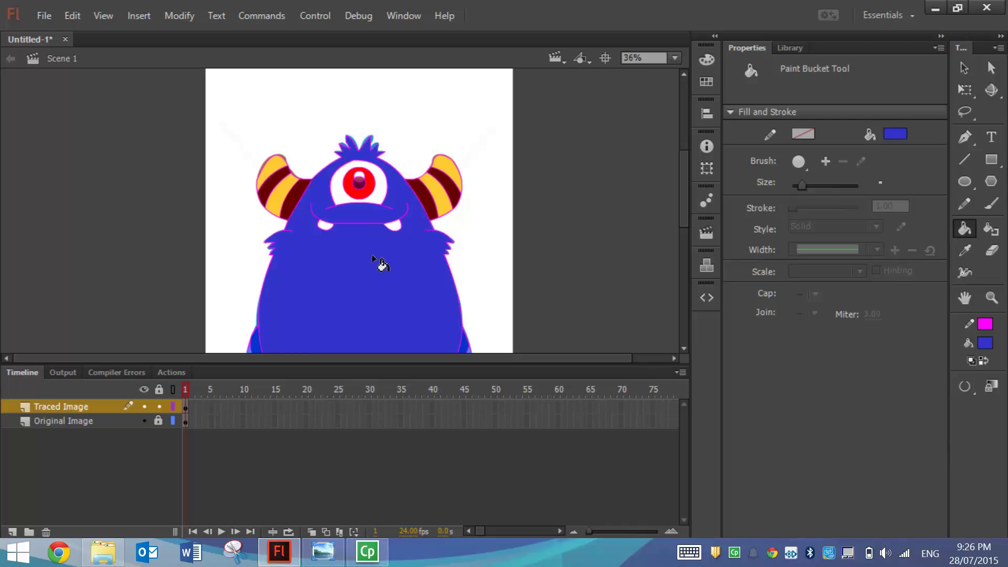
pyautogui.click(895, 134)
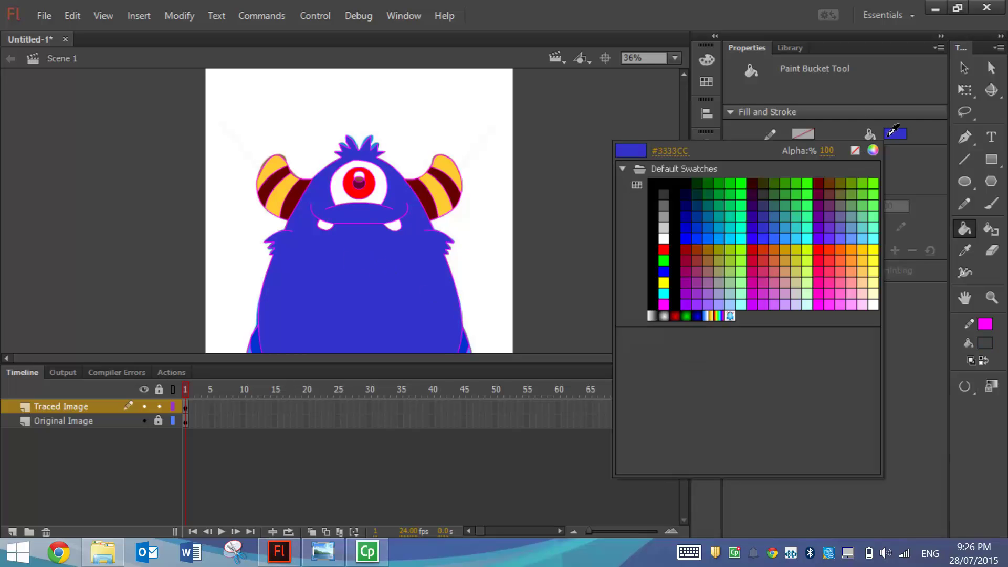
pyautogui.click(863, 240)
pyautogui.click(300, 318)
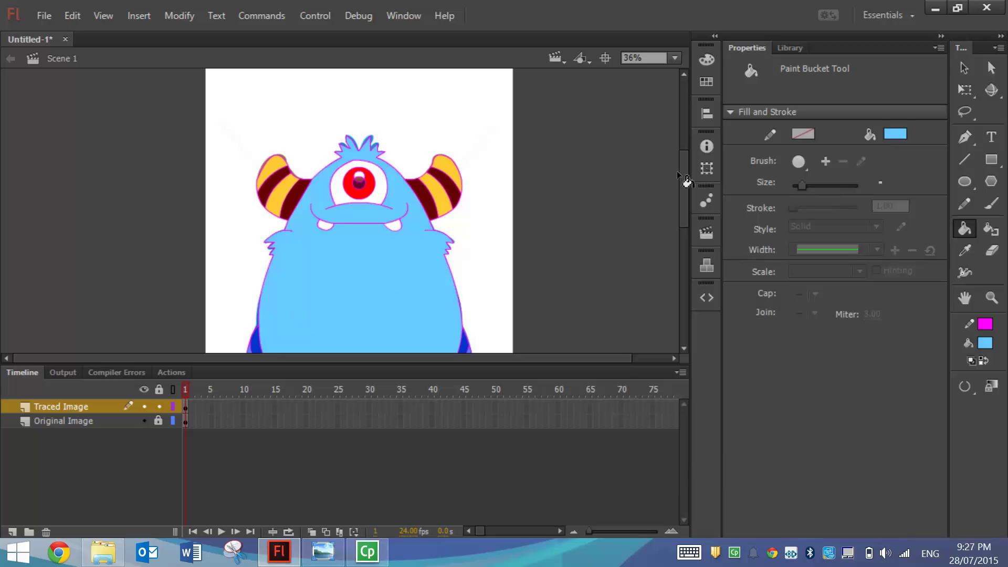
pyautogui.moveTo(685, 181); pyautogui.dragTo(688, 199)
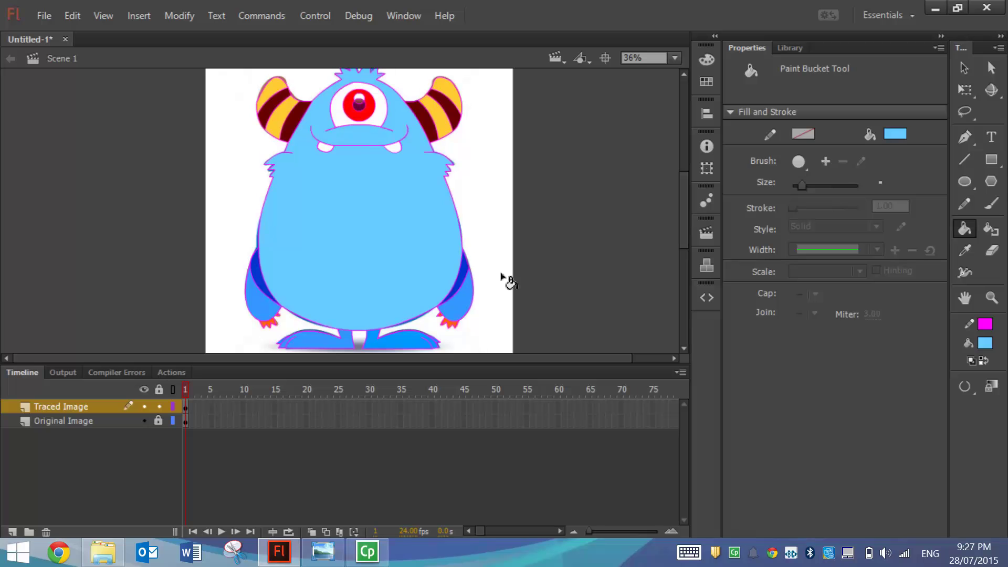
# Sample white from the stage and fill the monster's right arm white.
pyautogui.click(895, 134)
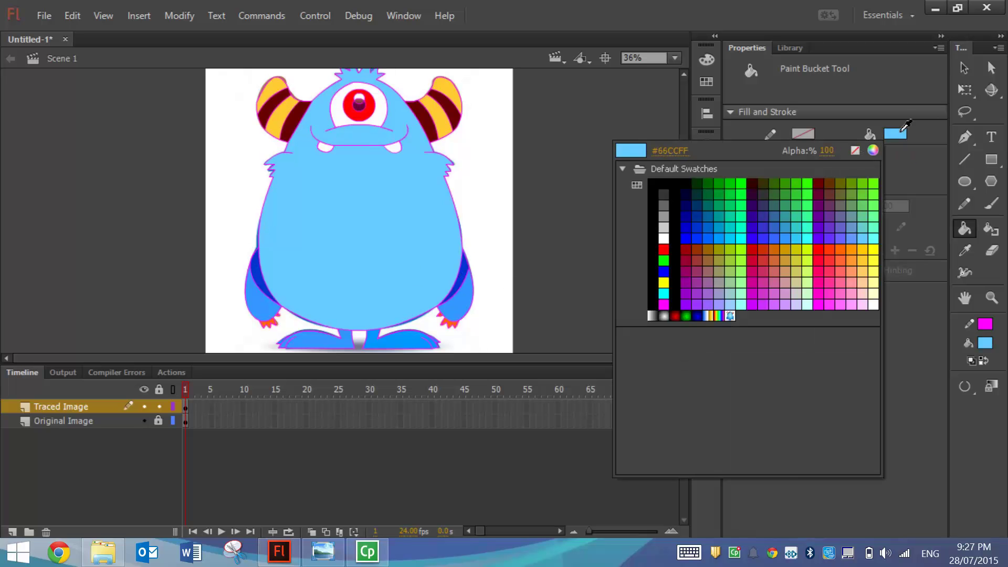
pyautogui.click(905, 126)
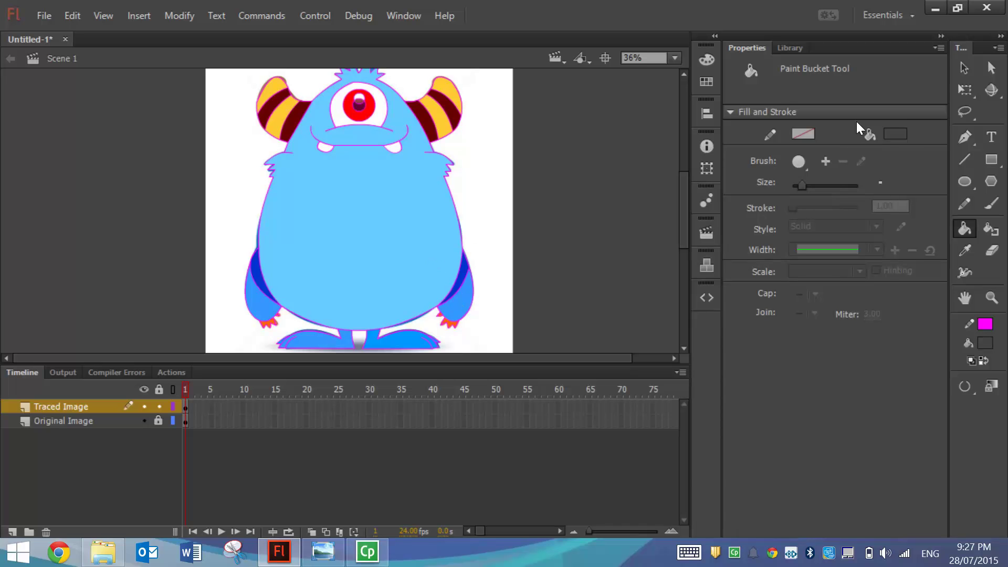
pyautogui.click(895, 134)
pyautogui.click(483, 308)
pyautogui.click(466, 308)
pyautogui.click(453, 296)
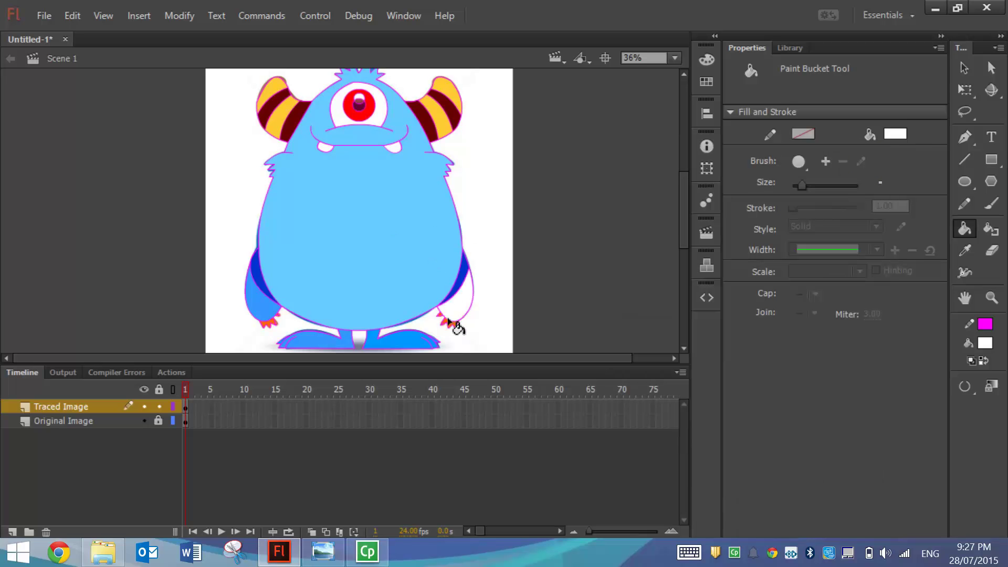
# Sample the body's light blue and fill both feet and the left arm with it.
pyautogui.click(899, 135)
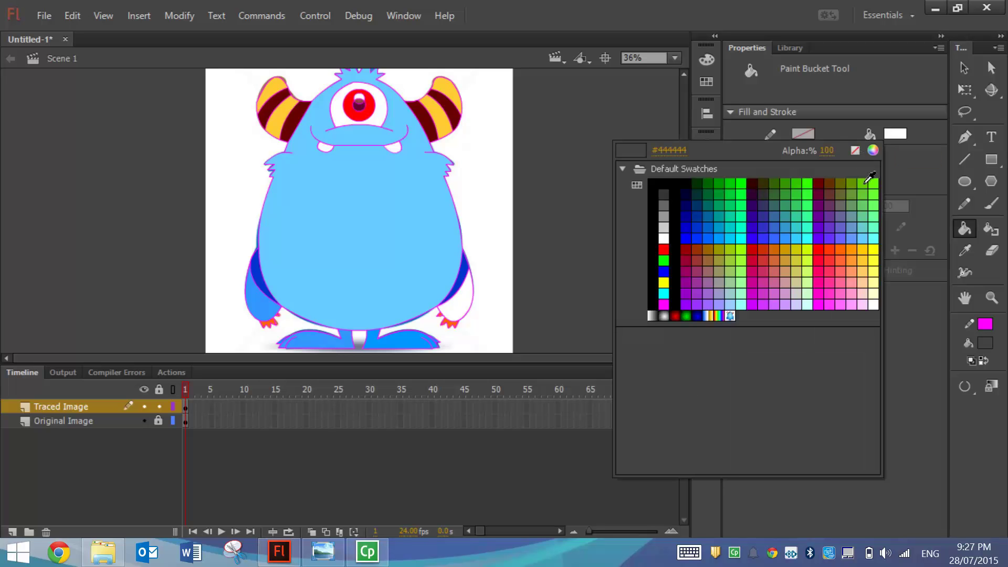
pyautogui.click(397, 316)
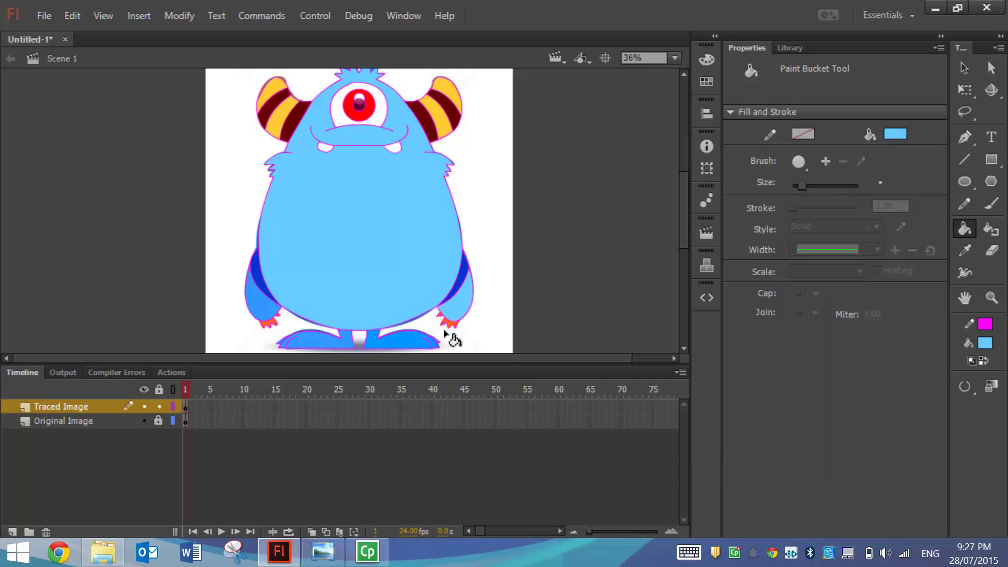
pyautogui.click(391, 349)
pyautogui.click(326, 348)
pyautogui.click(266, 310)
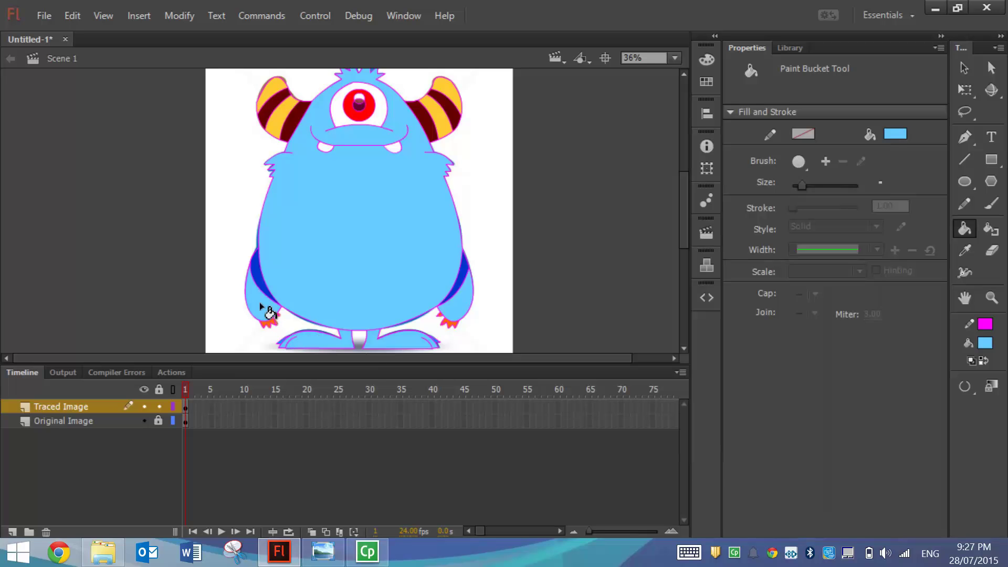
# Fill both arms periwinkle blue (#6699FF).
pyautogui.click(895, 135)
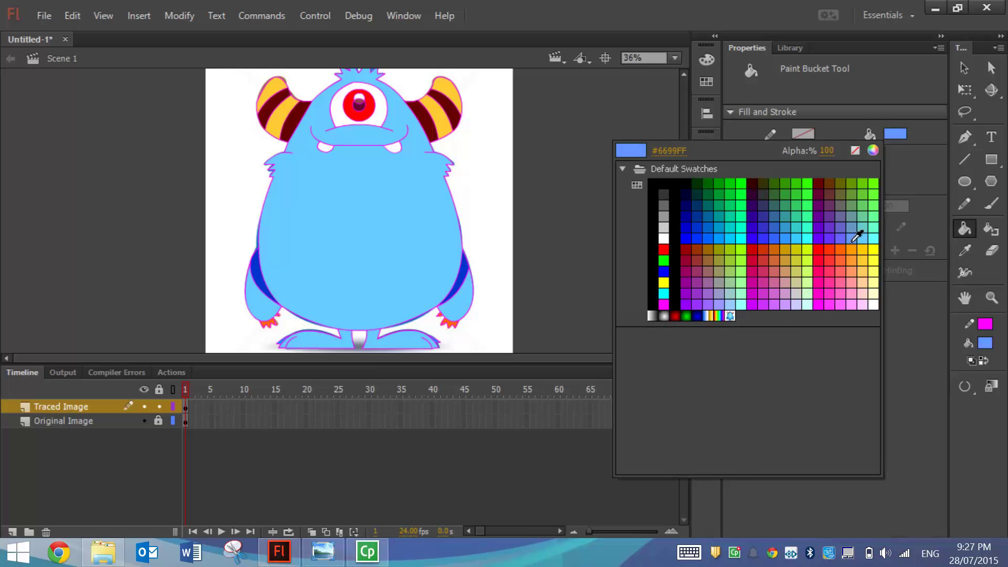
pyautogui.click(851, 231)
pyautogui.click(466, 265)
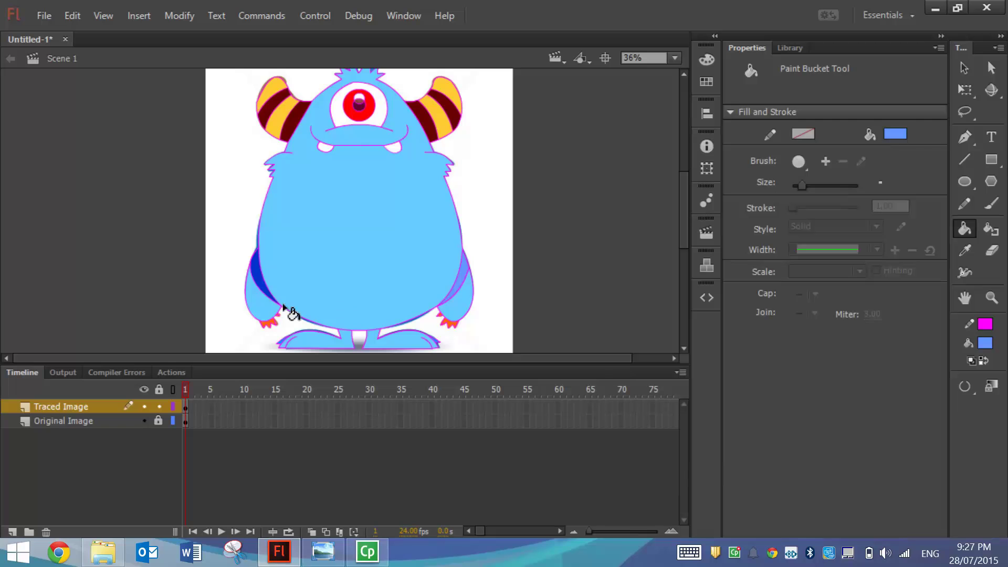
pyautogui.click(262, 280)
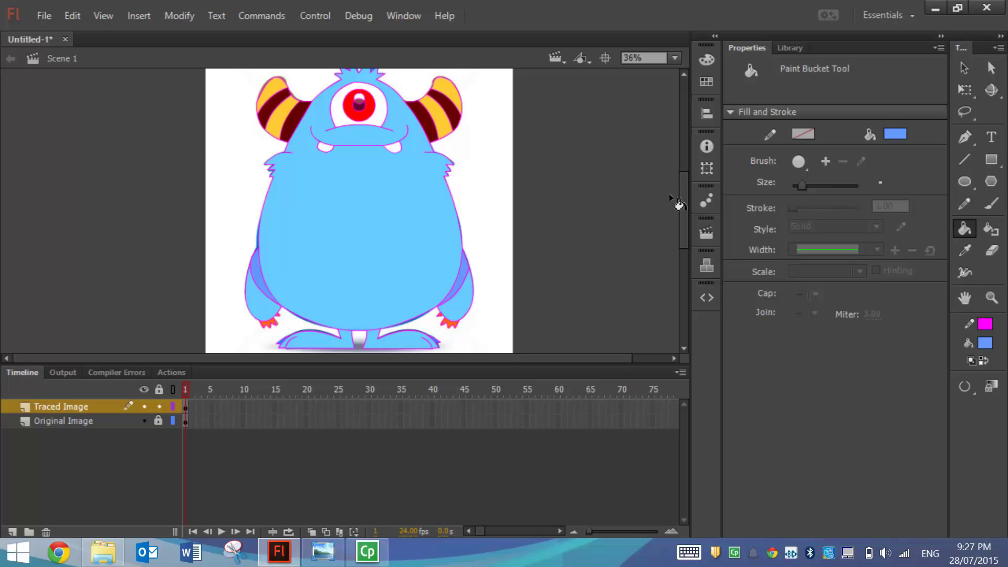
# Select the entire traced monster and change its magenta outline stroke colour to black.
pyautogui.hotkey('ctrl', '-')
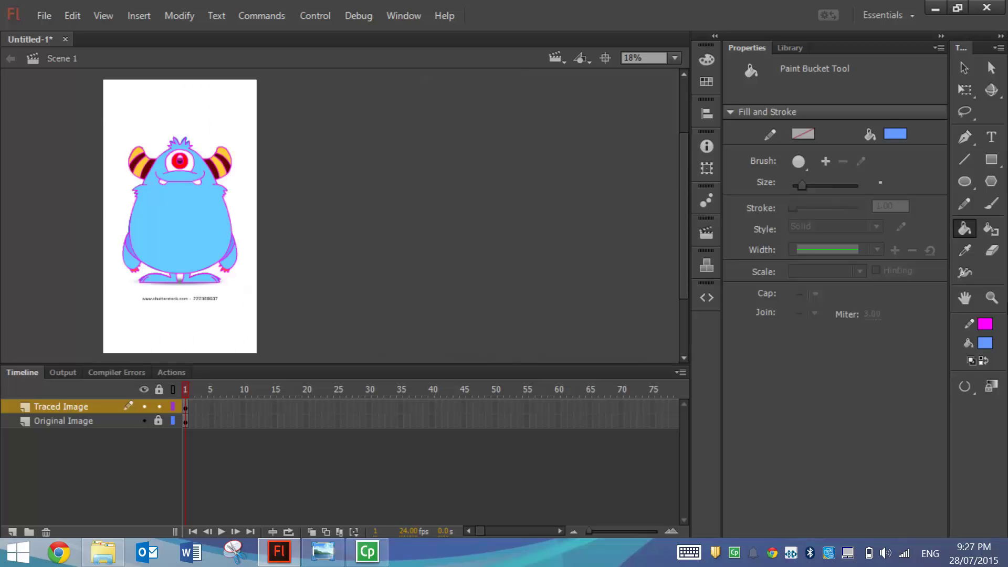
pyautogui.click(991, 298)
pyautogui.moveTo(109, 136); pyautogui.dragTo(250, 293)
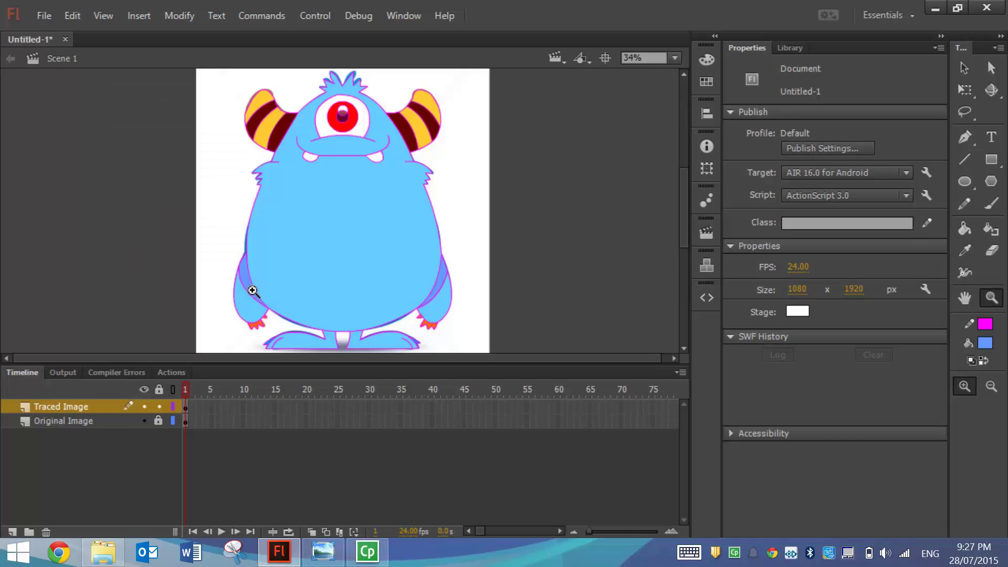
pyautogui.click(960, 67)
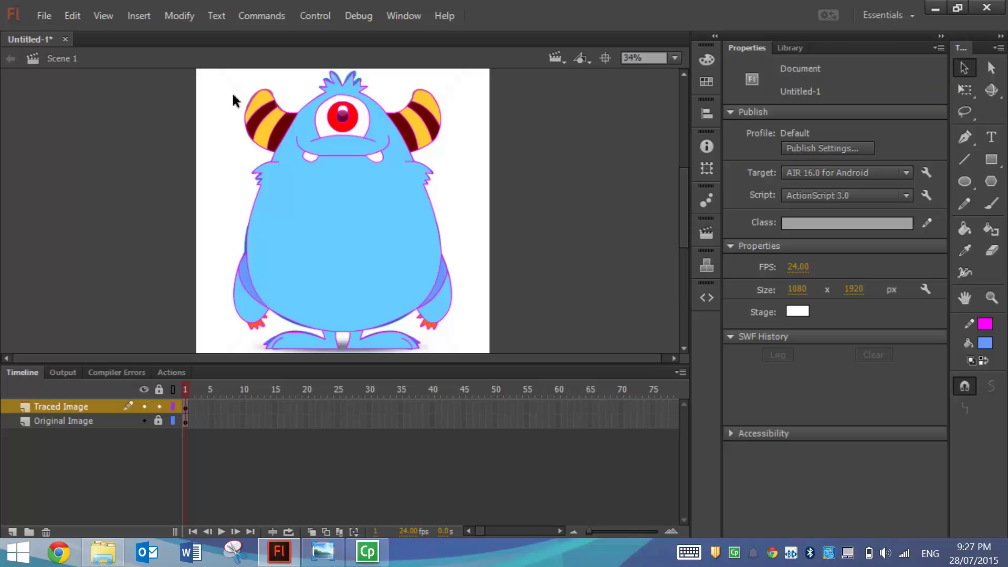
pyautogui.moveTo(216, 70)
pyautogui.mouseDown()
pyautogui.moveTo(479, 220)
pyautogui.moveTo(503, 357)
pyautogui.mouseUp()
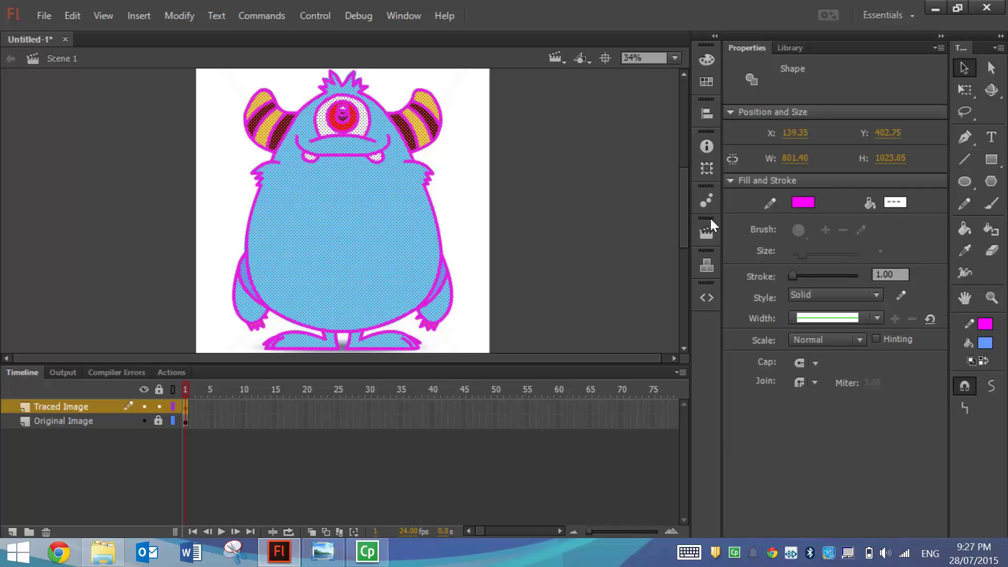
pyautogui.click(798, 203)
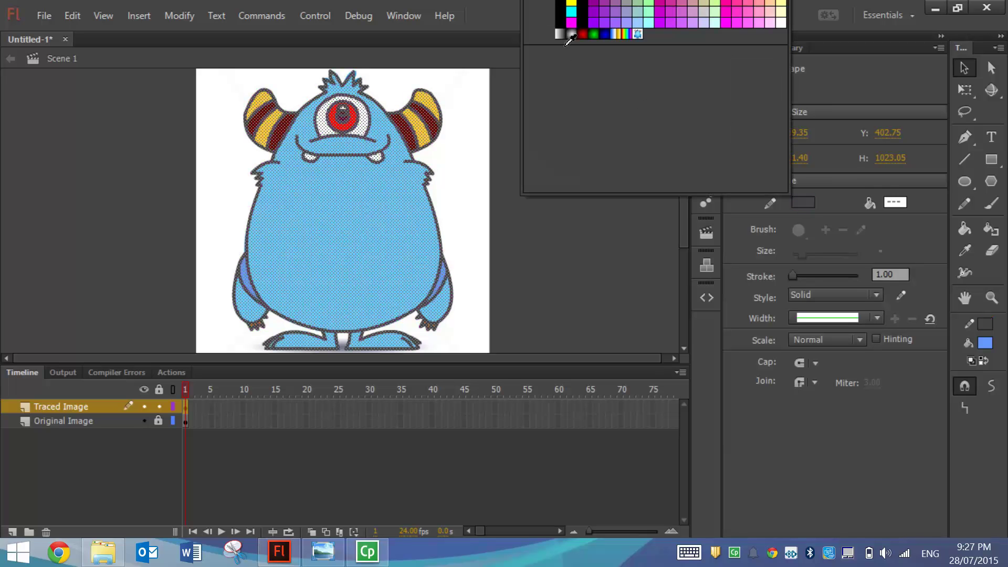
pyautogui.click(568, 27)
pyautogui.click(552, 132)
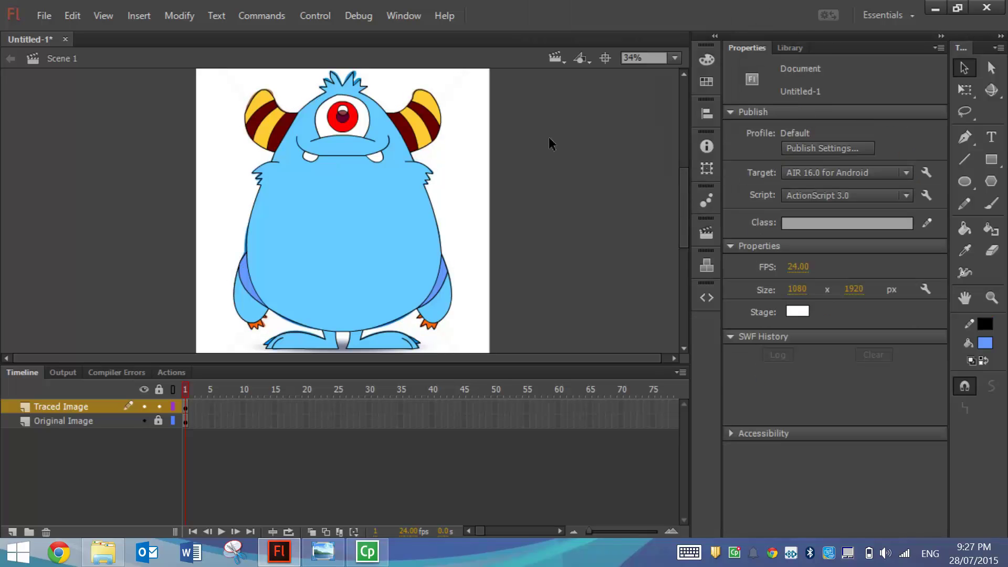
# Delete the Original Image layer from the Timeline, then check the eye shape on the remaining traced artwork.
pyautogui.click(84, 421)
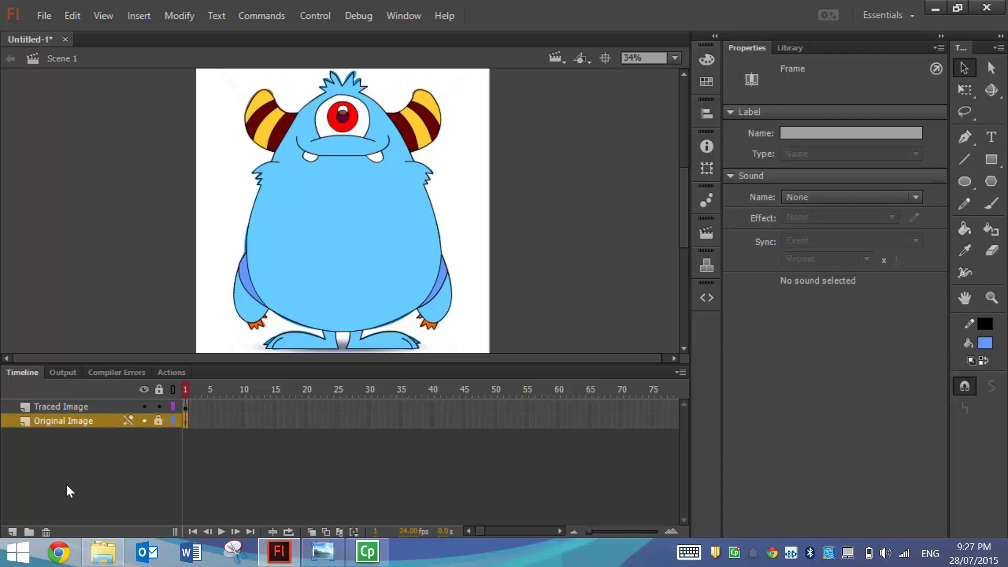
pyautogui.click(46, 529)
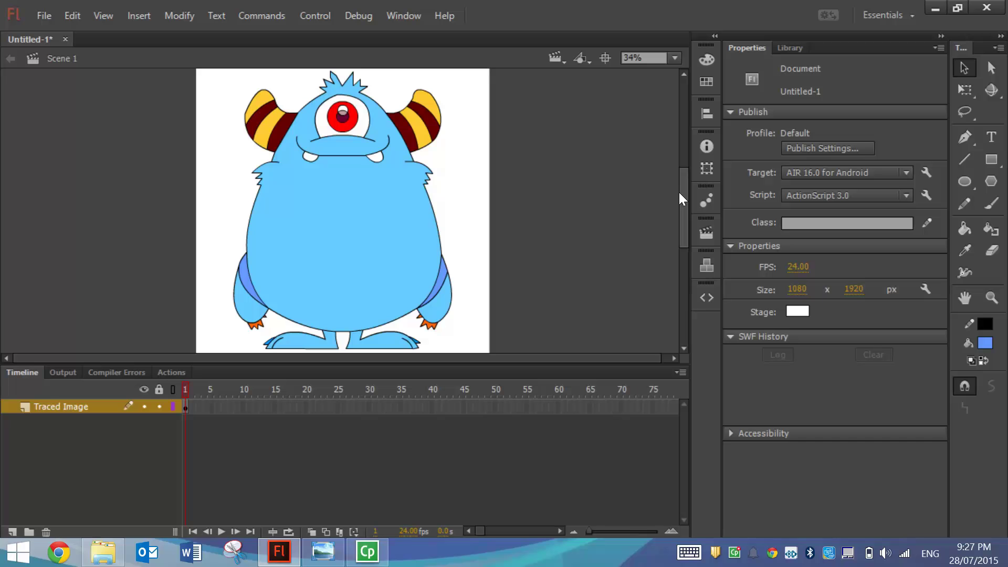
pyautogui.click(353, 121)
pyautogui.click(510, 136)
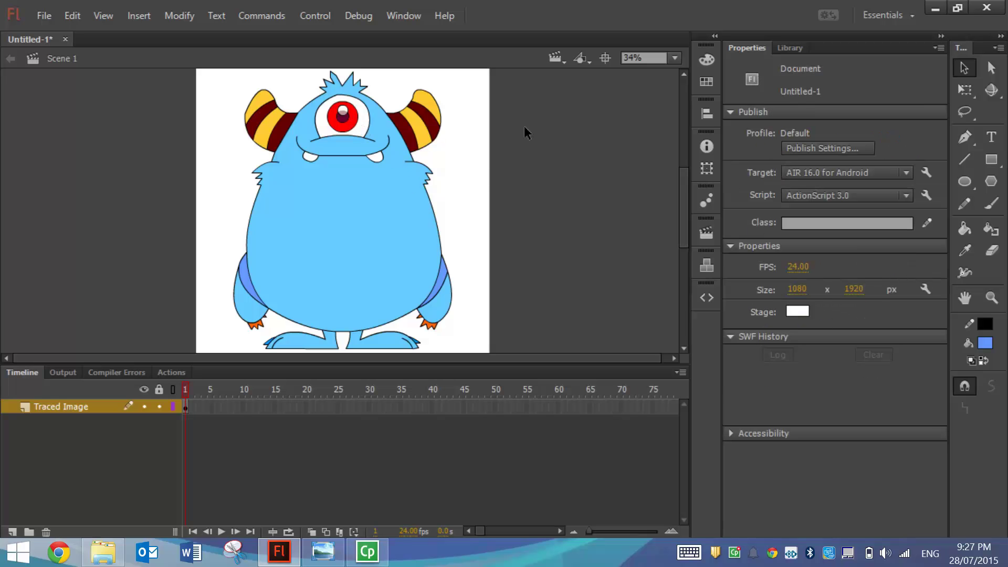